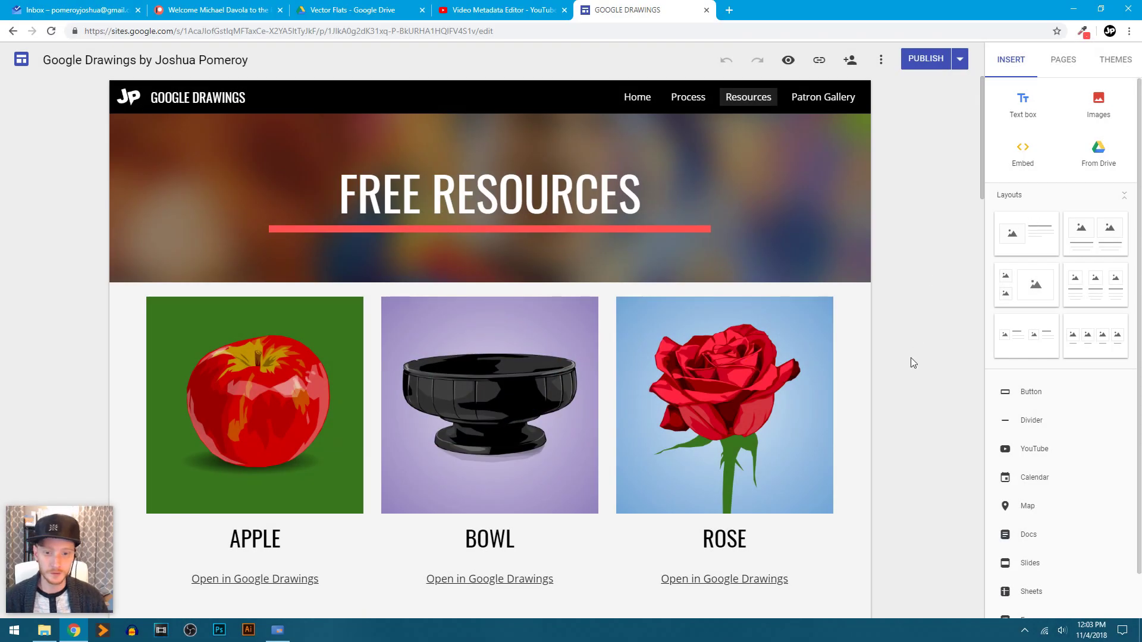
Step: Select the YOU CAN HELP image on the Resources page
scroll(939, 342, "down", 8)
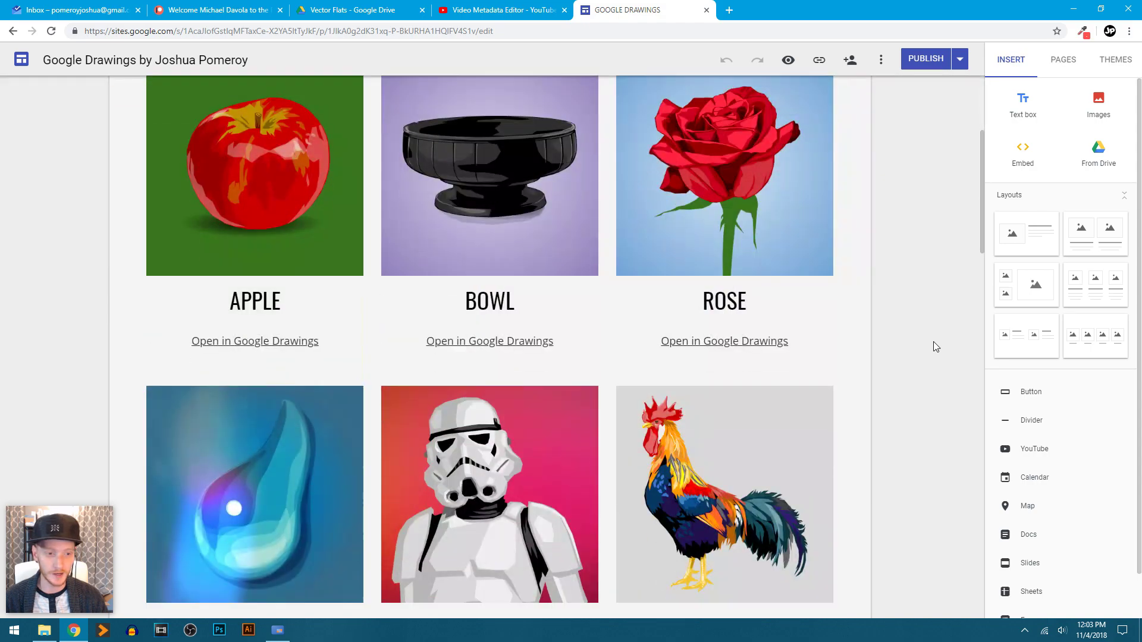
scroll(934, 346, "up", 5)
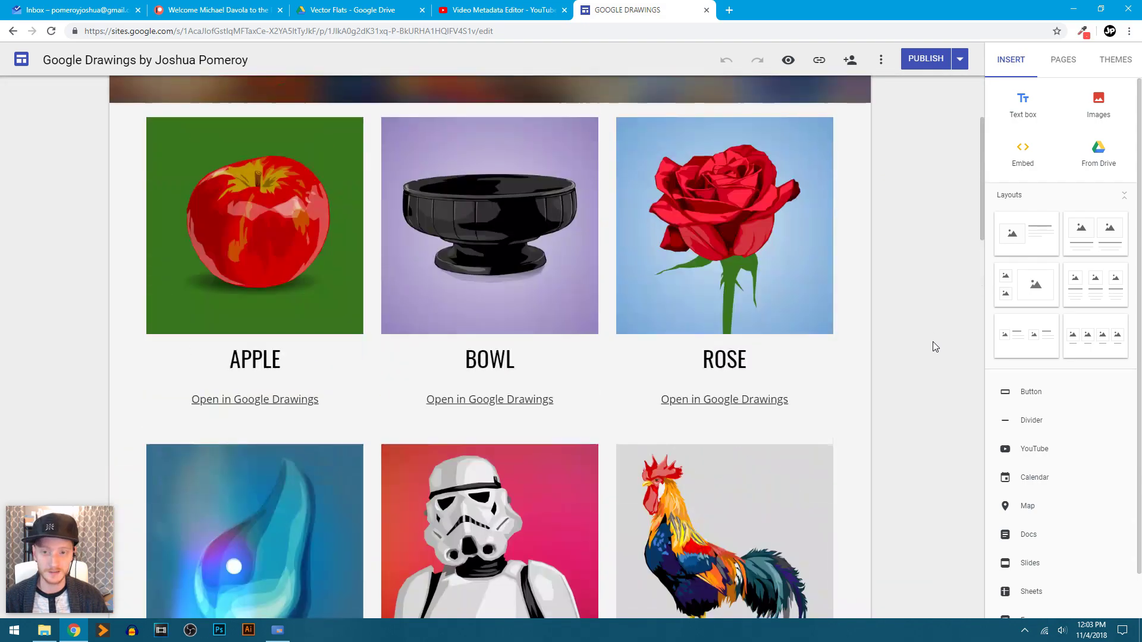
scroll(933, 346, "down", 9)
scroll(933, 347, "down", 12)
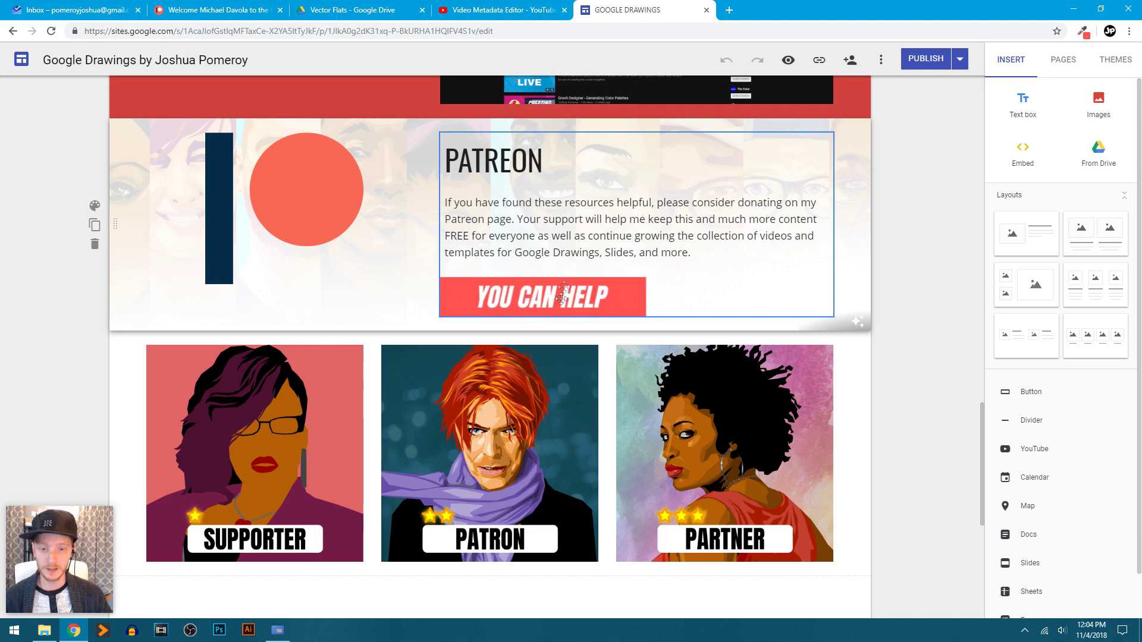
left_click(640, 290)
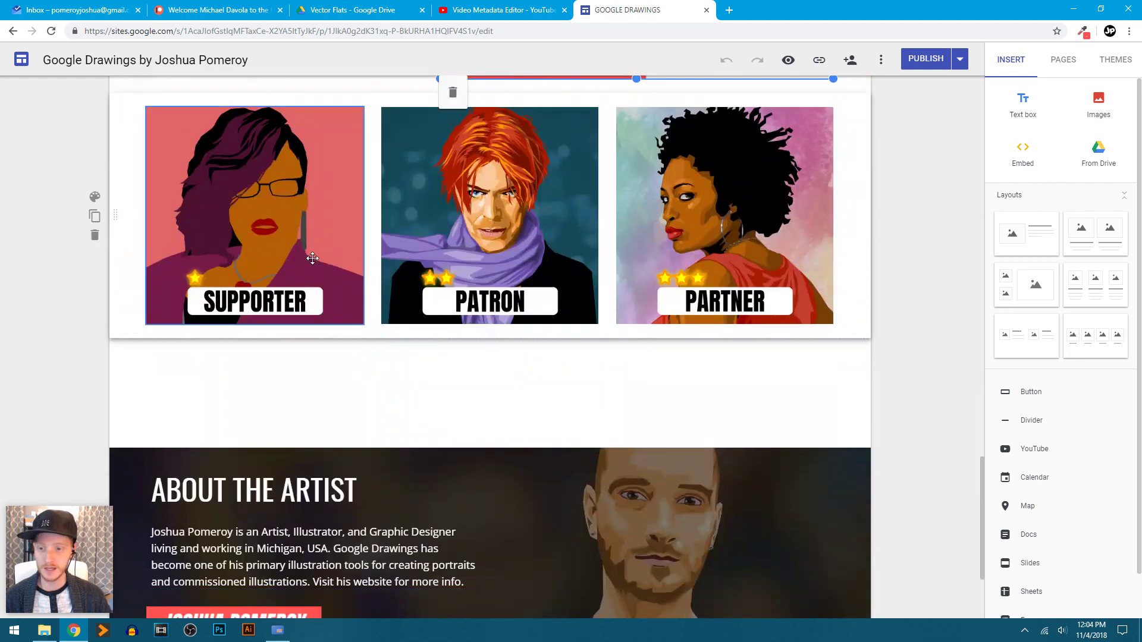
Step: Select the entire Patreon paragraph text for editing
scroll(391, 359, "up", 3)
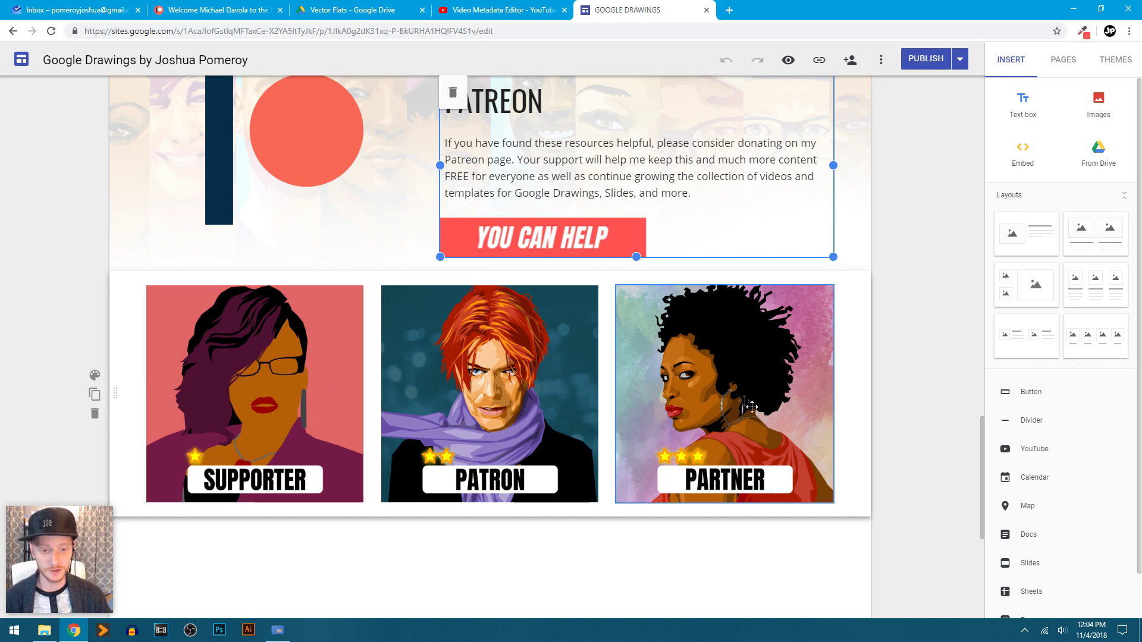
scroll(916, 491, "up", 1)
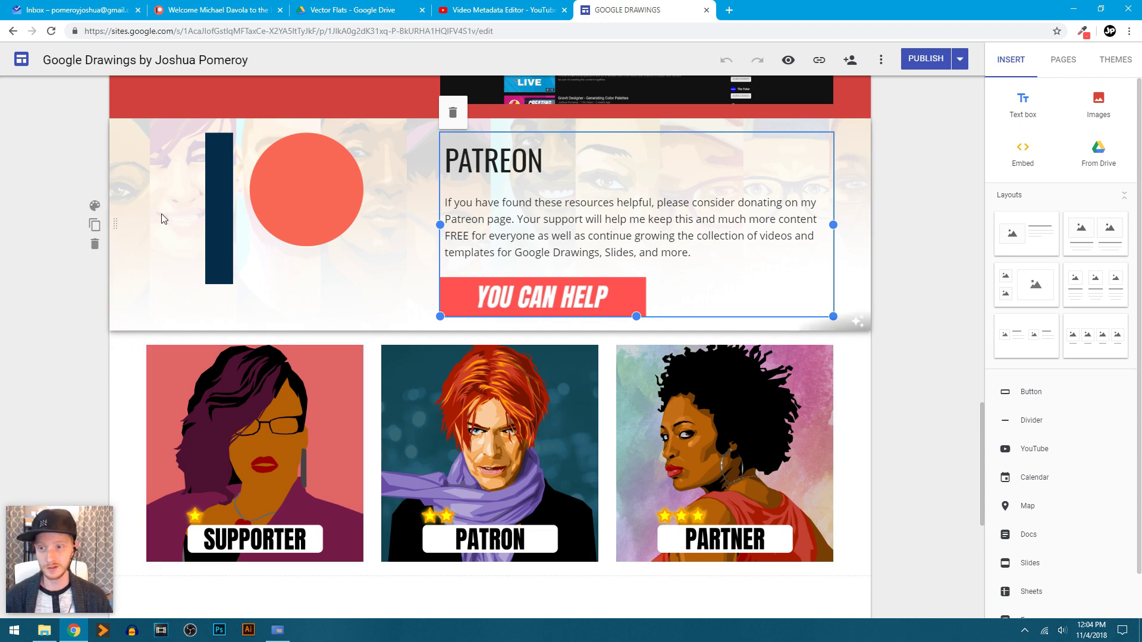
left_click(629, 225)
left_click_drag(692, 253, 449, 200)
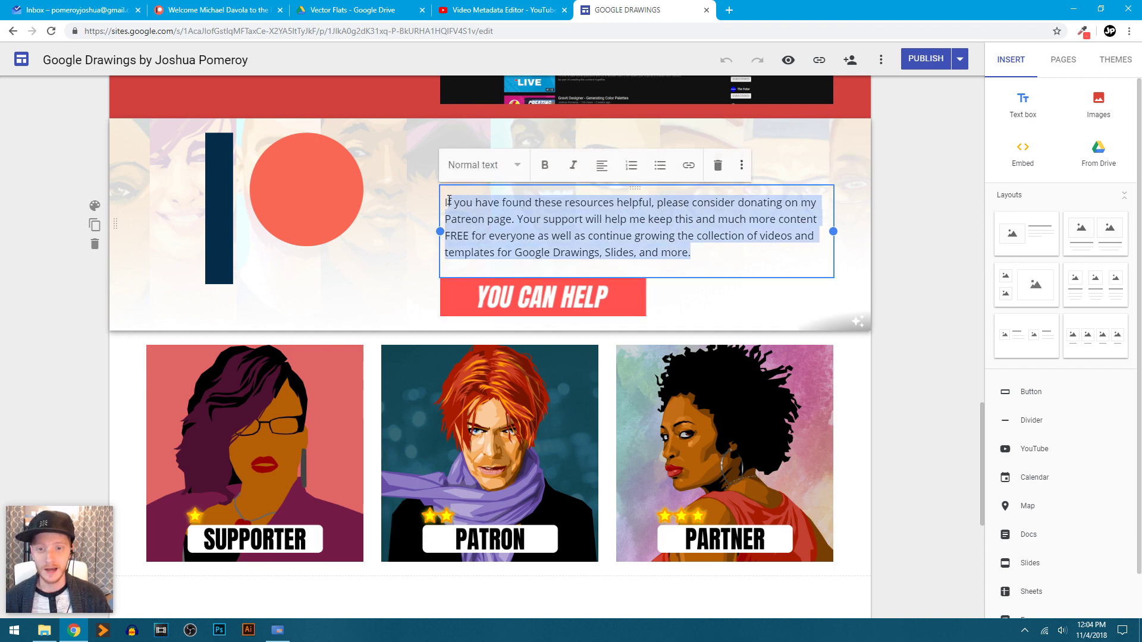
left_click(622, 222)
triple_click(628, 222)
key("ctrl+c")
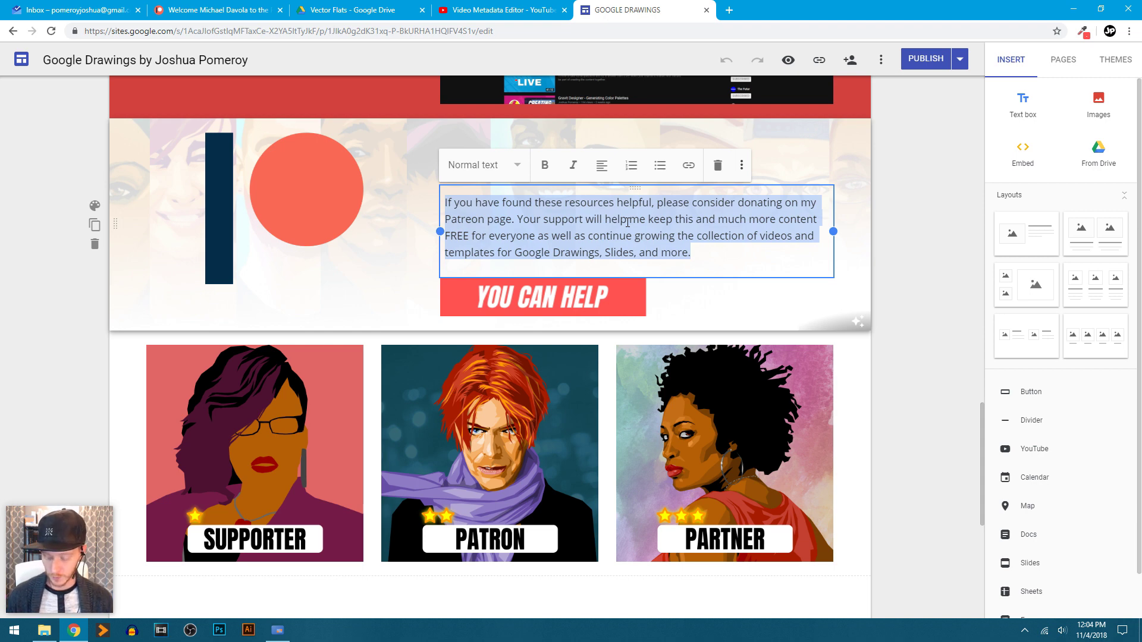
Step: Try pasting a duplicate of the Patreon paragraph below it, then undo the change
left_click(712, 257)
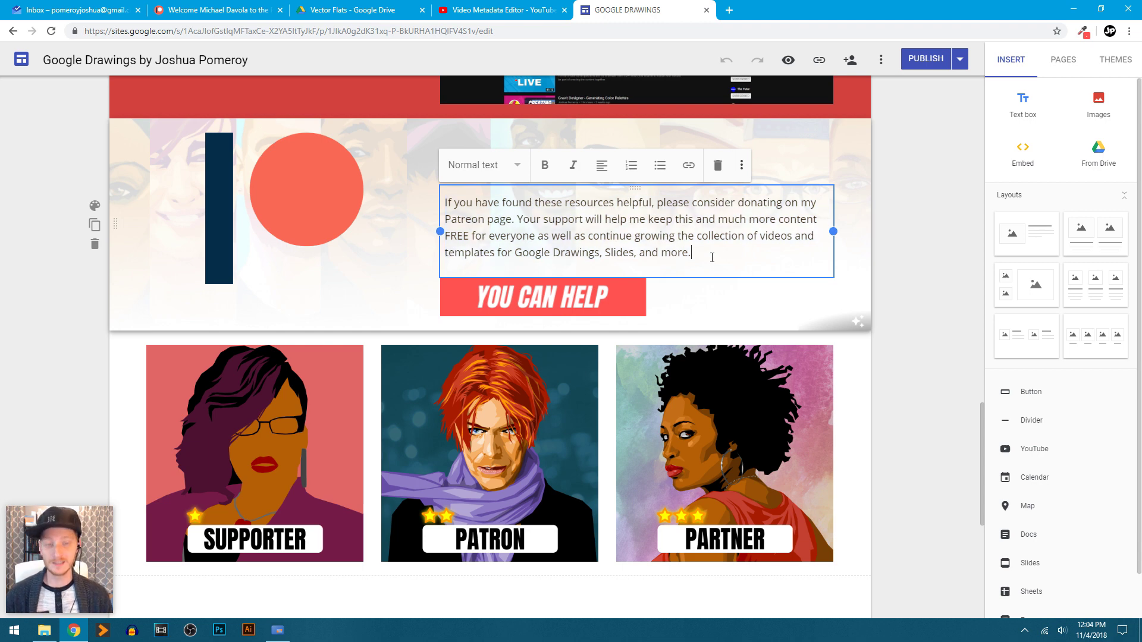
key("Return")
key("Return")
key("ctrl+v")
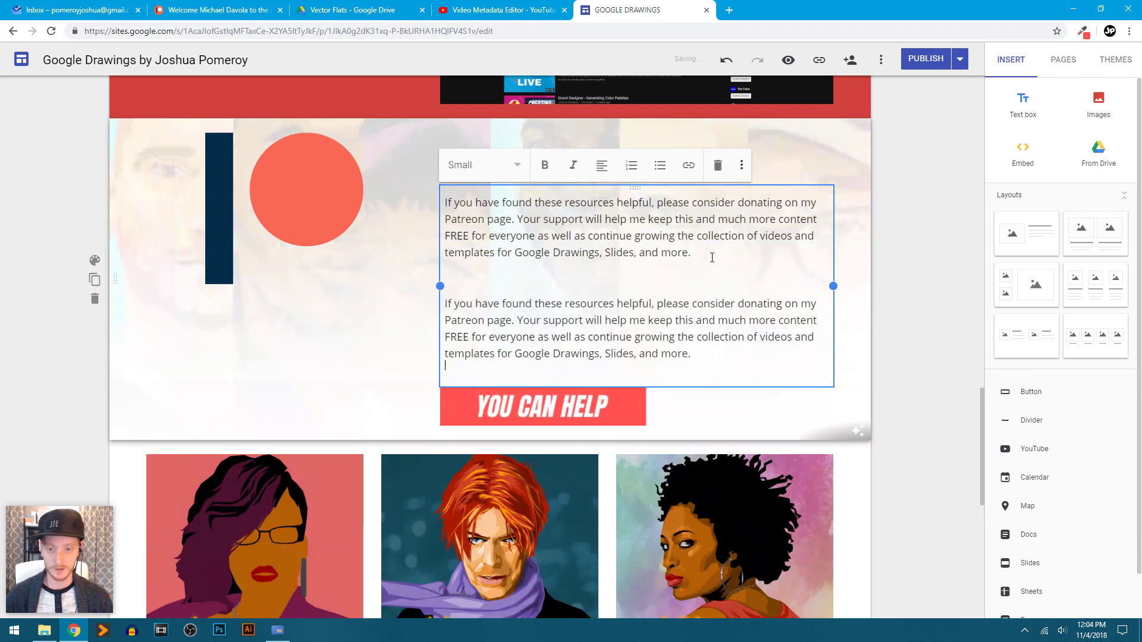
key("ctrl+z")
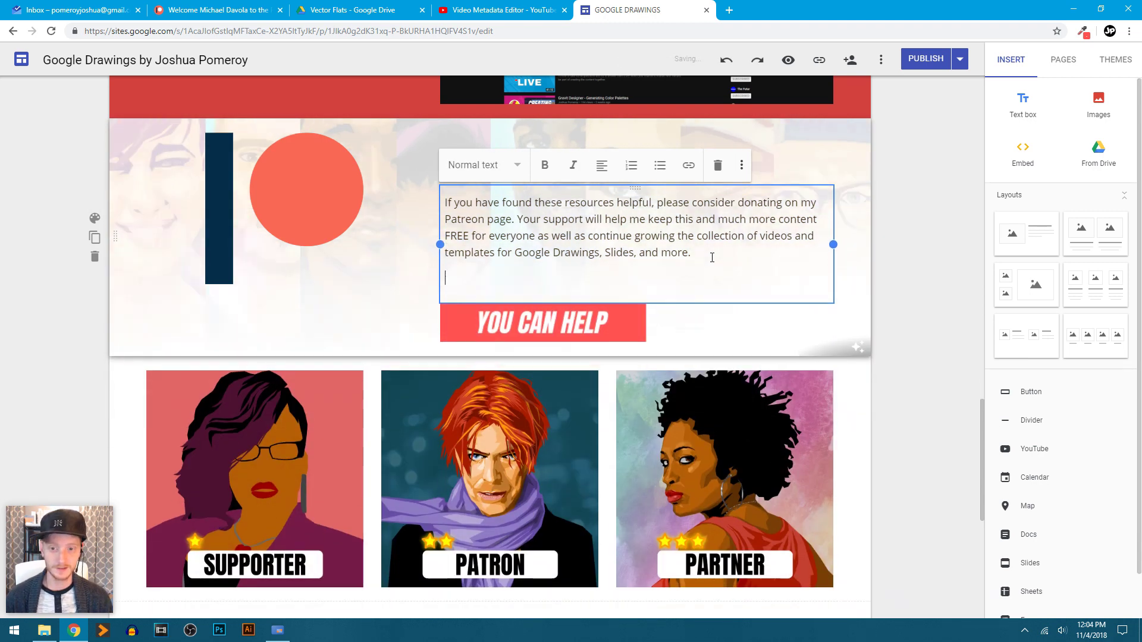
key("ctrl+z")
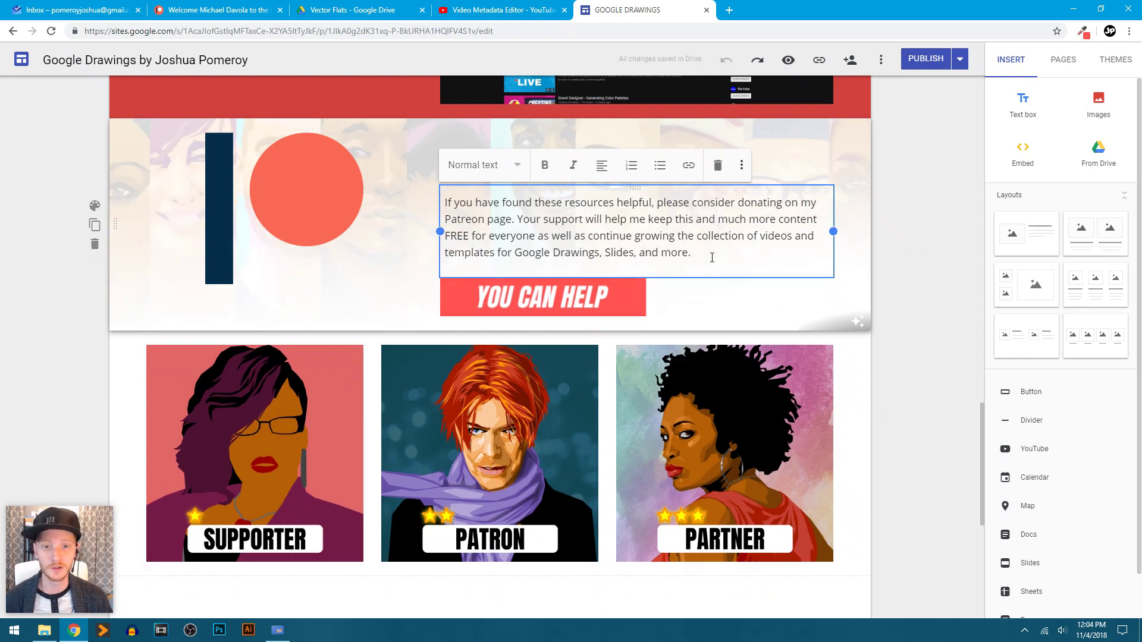
Step: Paste the Patreon paragraph below the tier images as a test, then delete that section
left_click(850, 173)
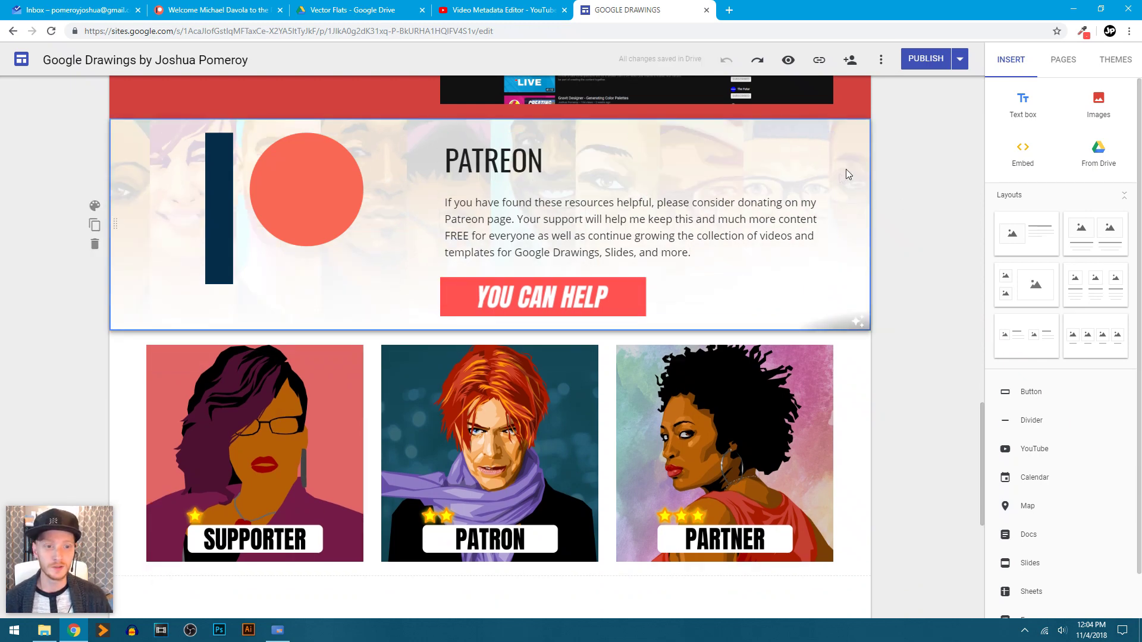
left_click(638, 196)
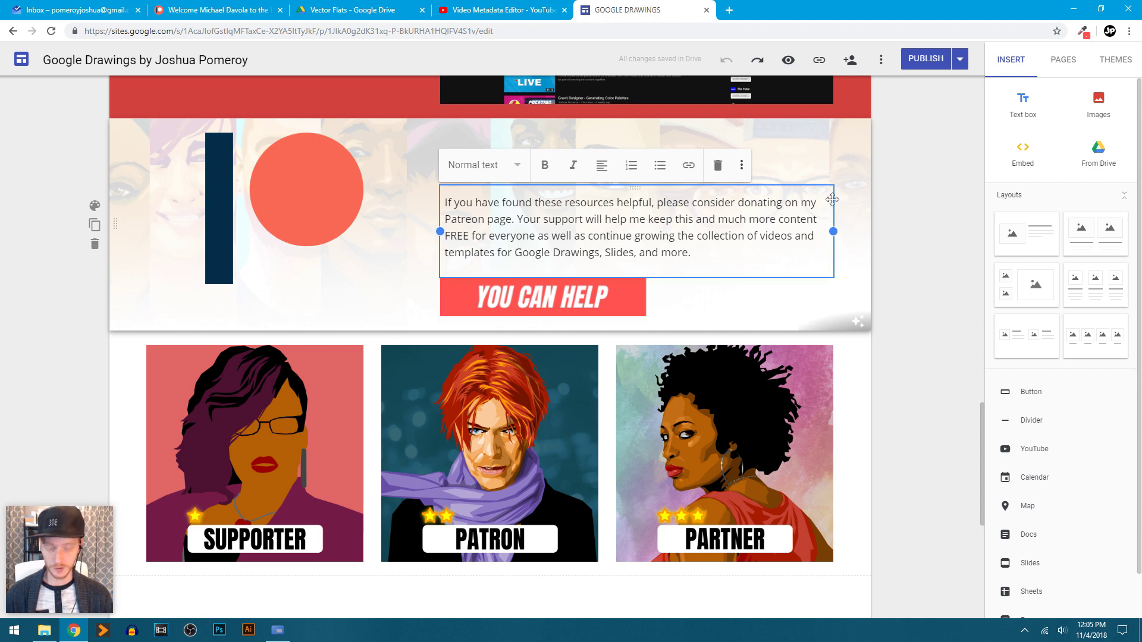
left_click(914, 382)
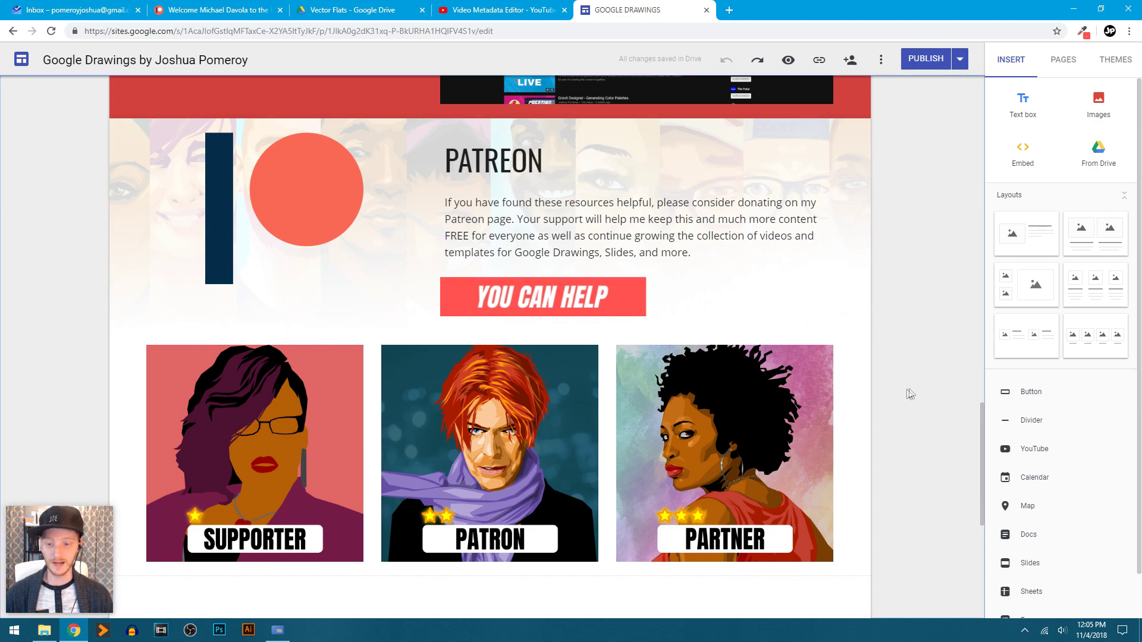
scroll(904, 384, "down", 4)
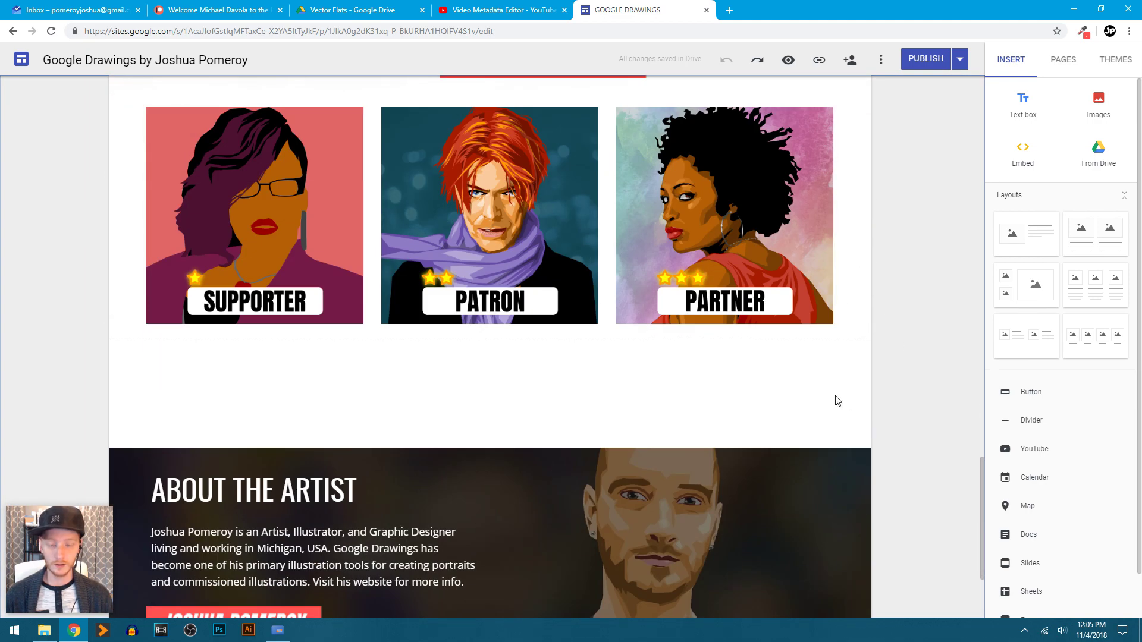
key("ctrl+y")
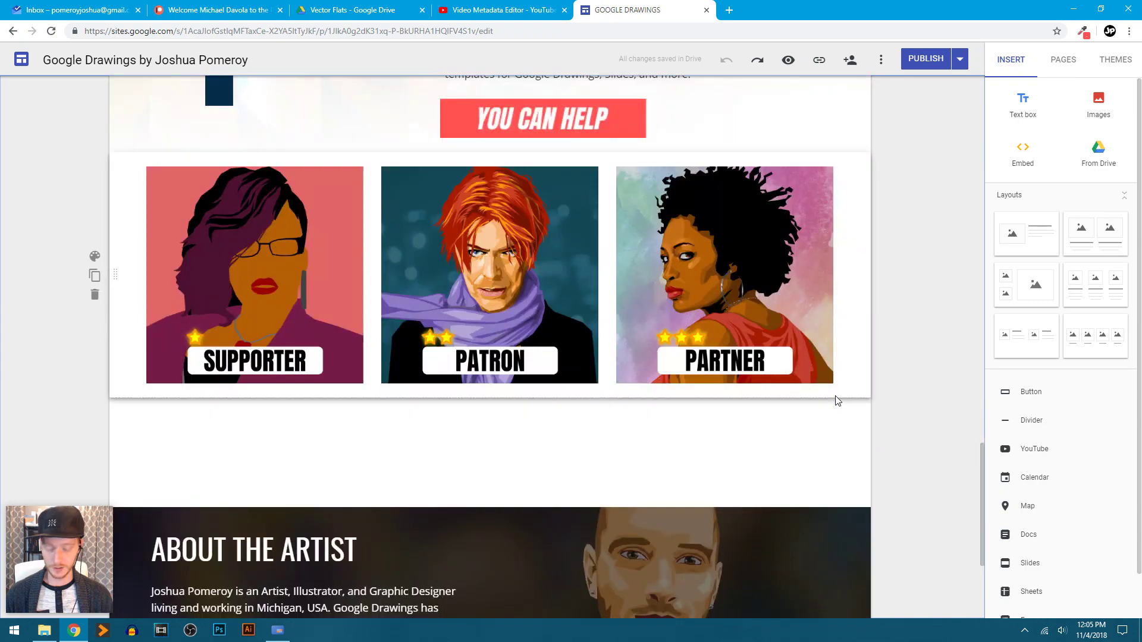
scroll(835, 398, "down", 5)
scroll(835, 397, "up", 3)
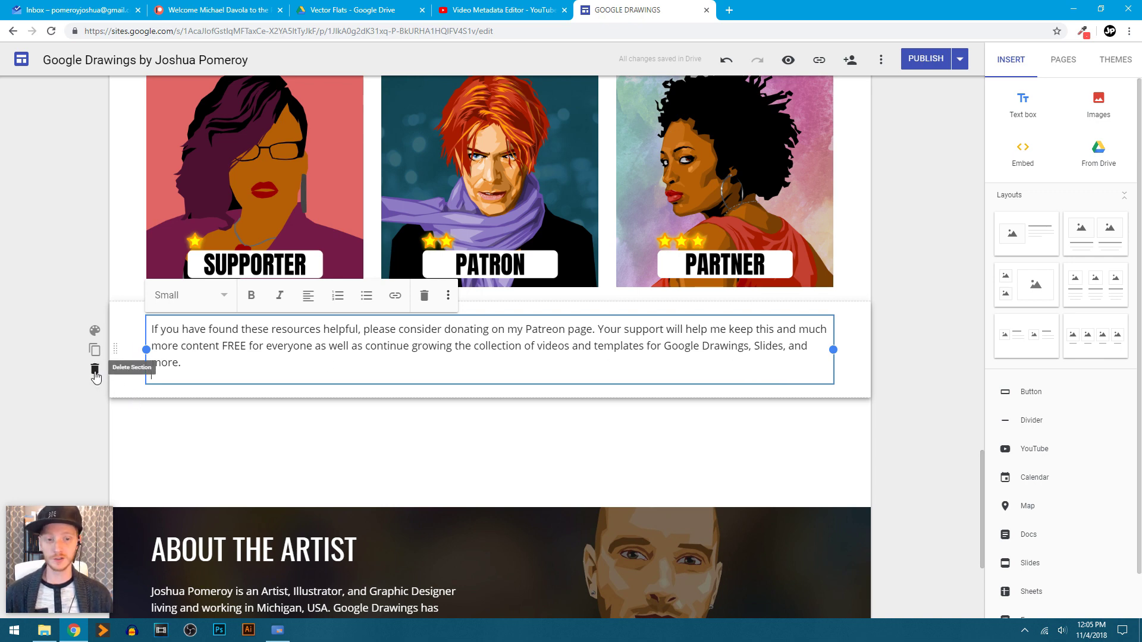
left_click(95, 370)
Step: Paste a copy of the Patreon logo below the tiers, then delete that test section
scroll(827, 386, "up", 5)
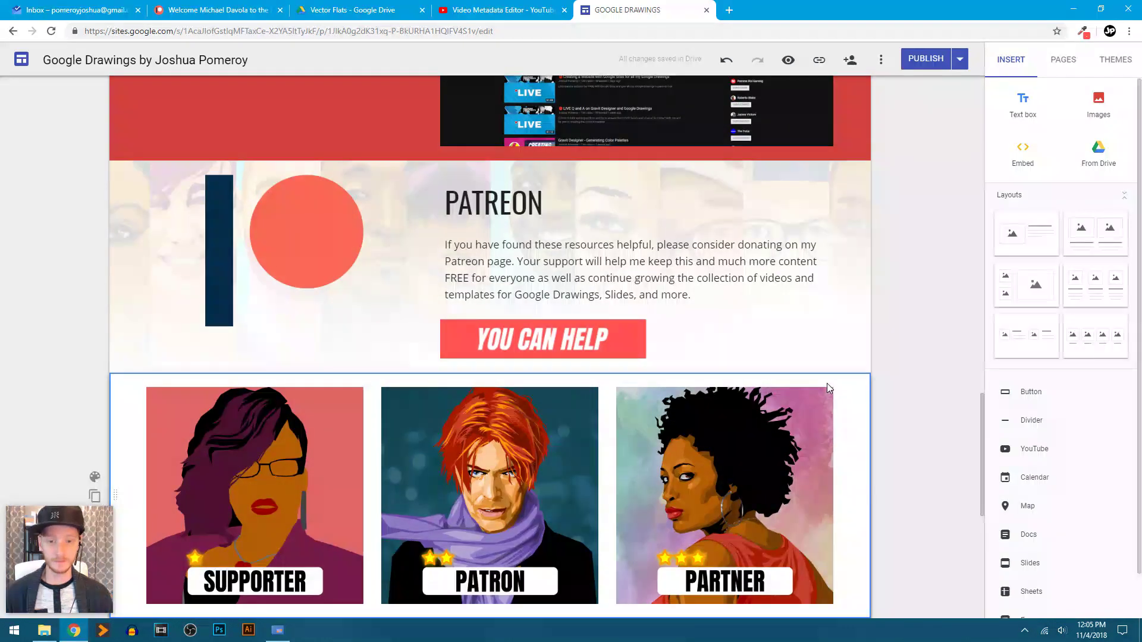
left_click(319, 213)
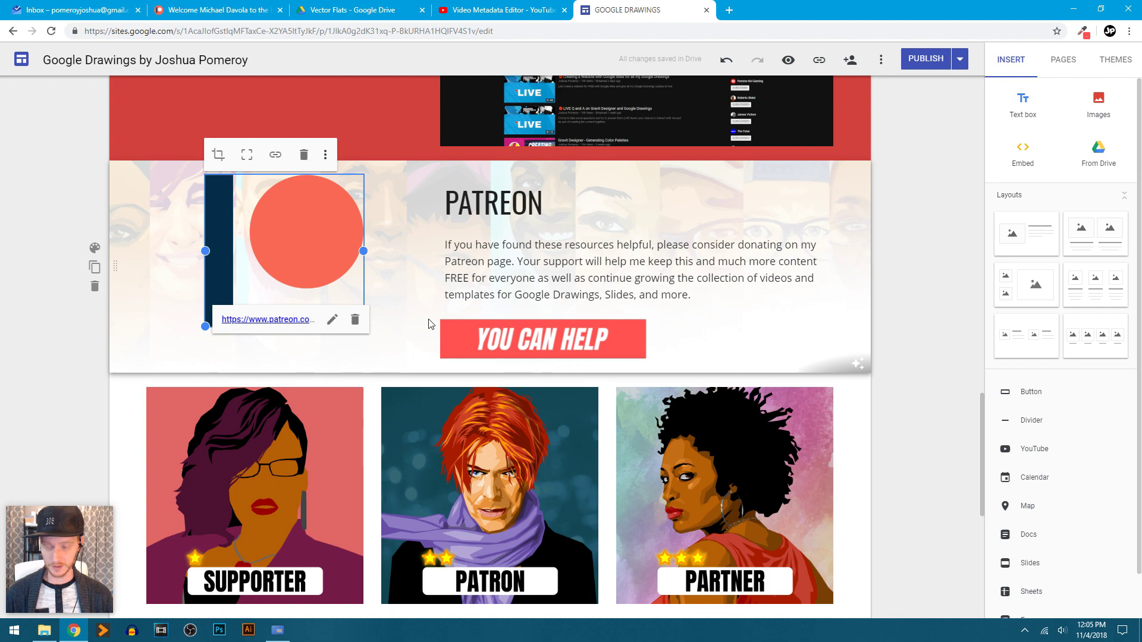
scroll(393, 275, "down", 5)
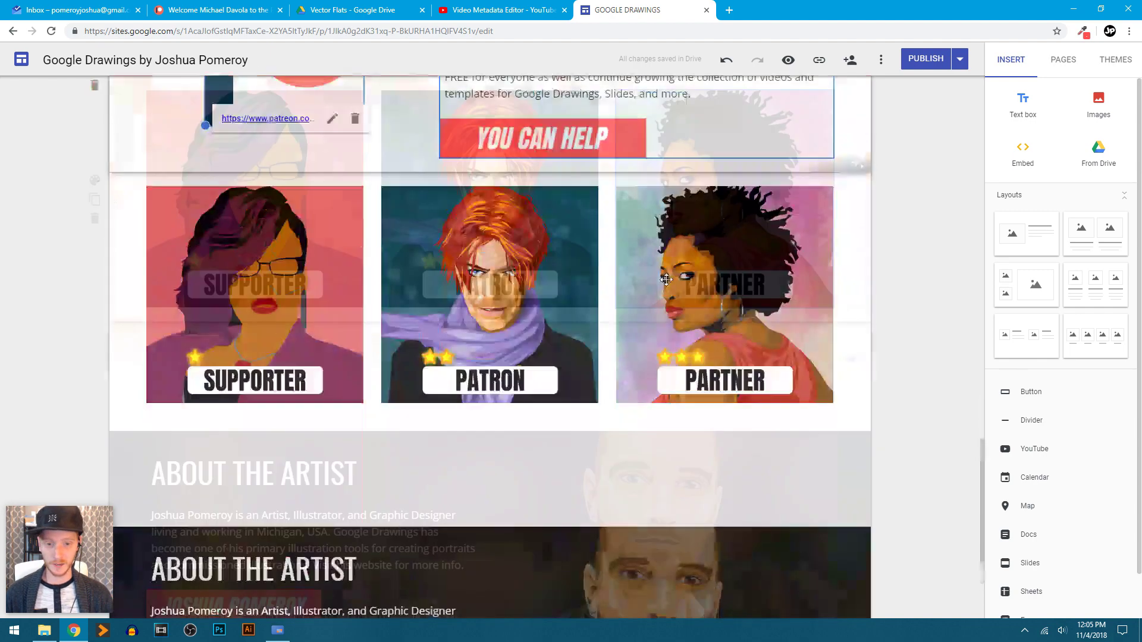
key("ctrl+v")
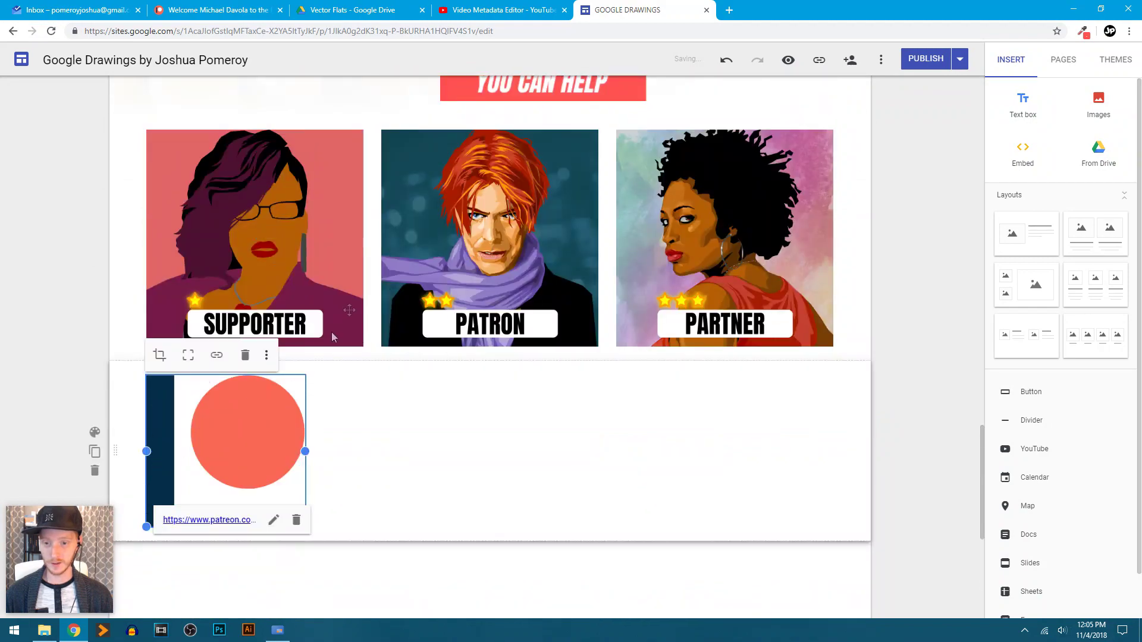
scroll(494, 484, "down", 3)
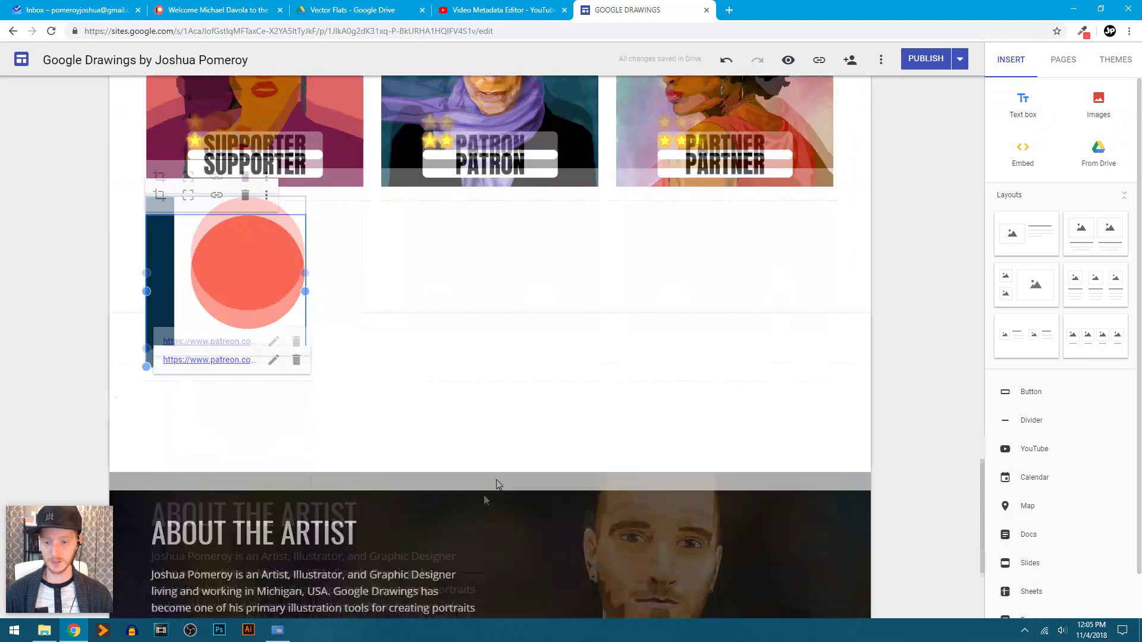
scroll(331, 305, "up", 2)
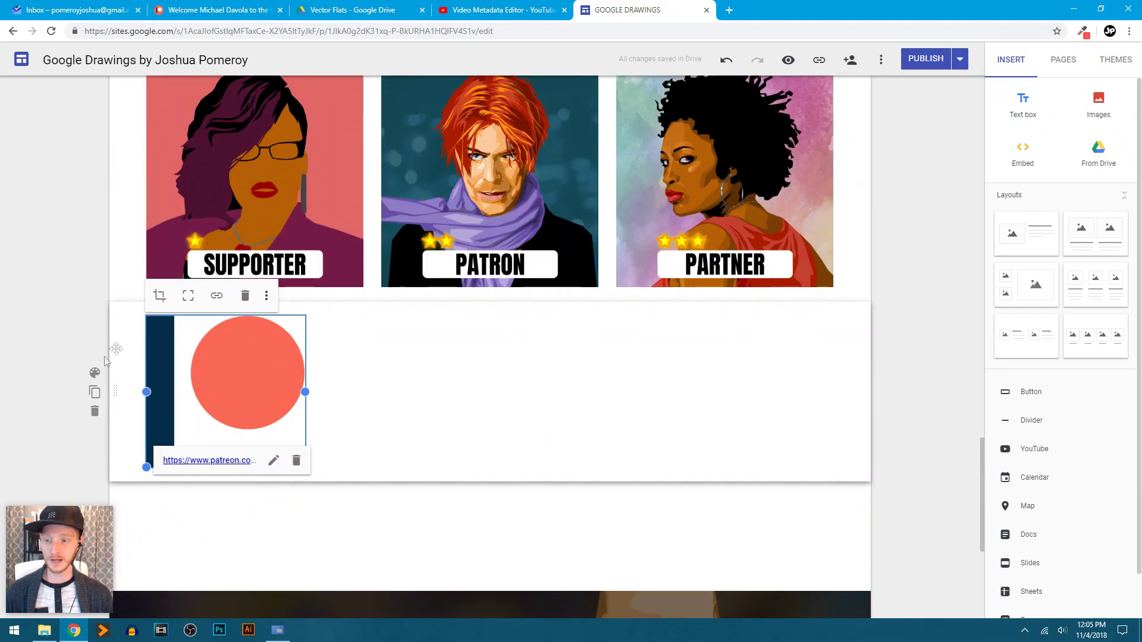
left_click(95, 411)
Step: Go to the Patron Gallery page from the site's navigation bar
scroll(369, 413, "up", 8)
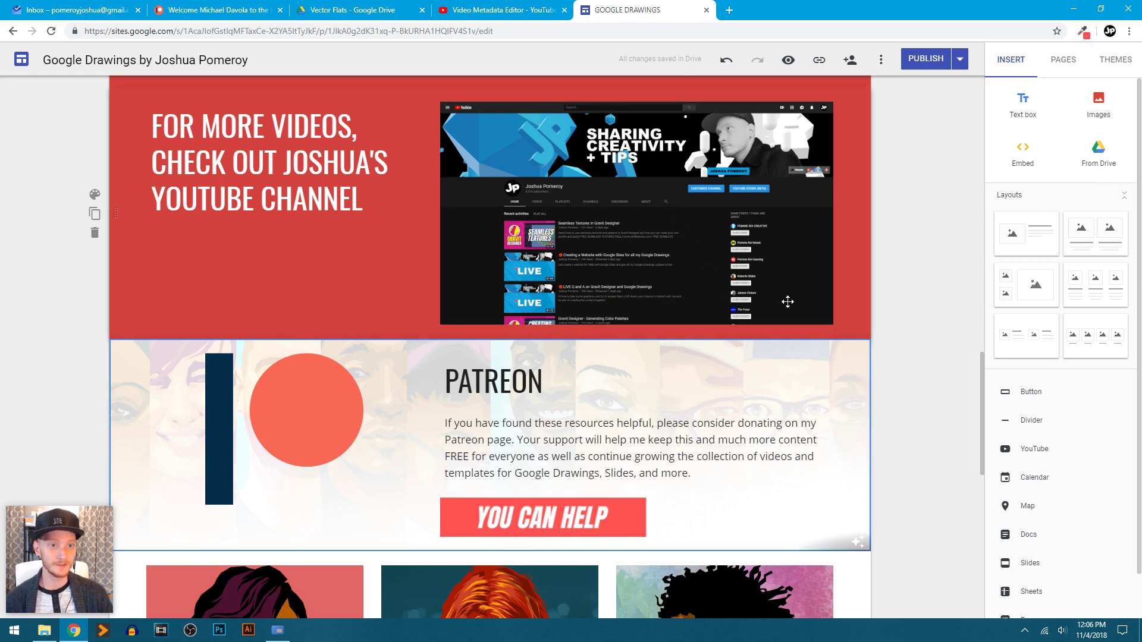
scroll(875, 197, "up", 20)
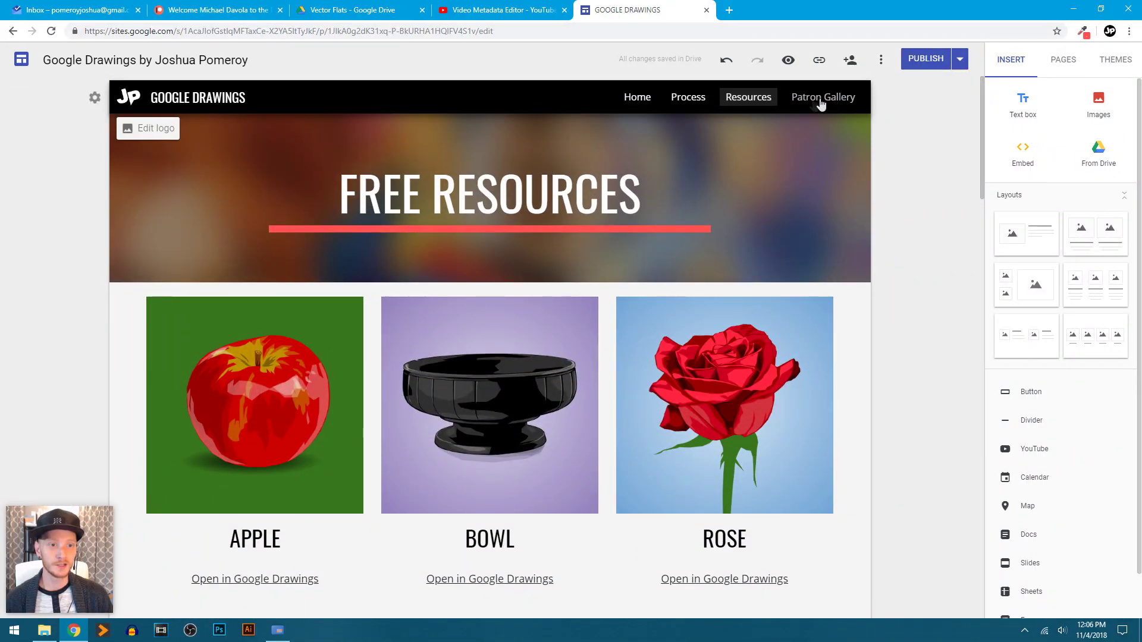
left_click(821, 101)
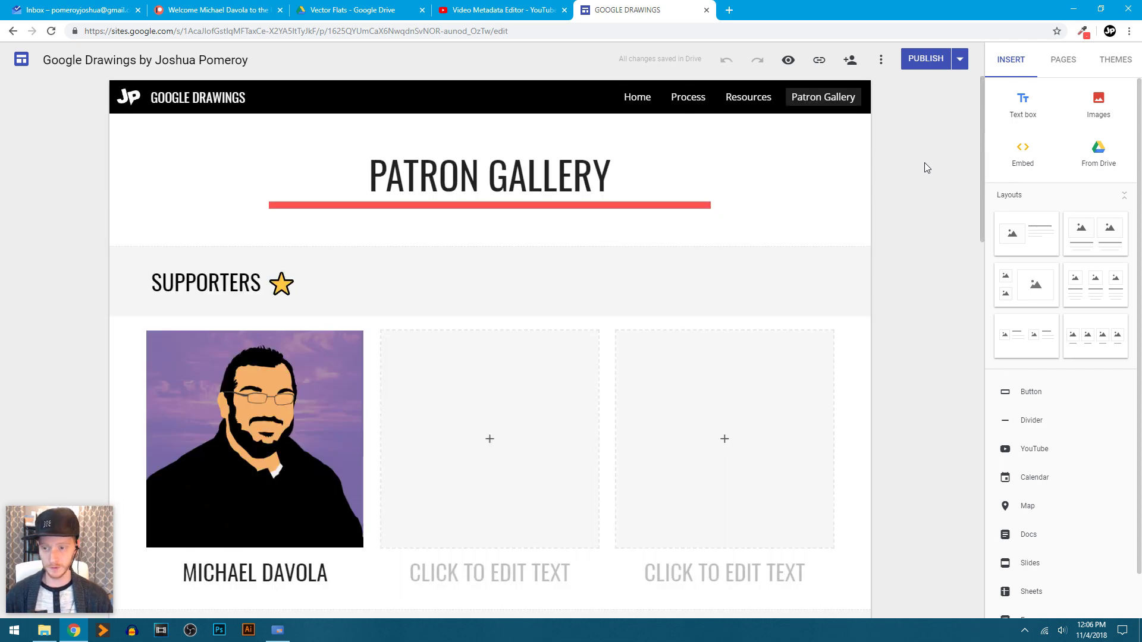
Step: Paste the copied Patreon banner with its You Can Help button beneath the thank-you line
scroll(924, 162, "down", 14)
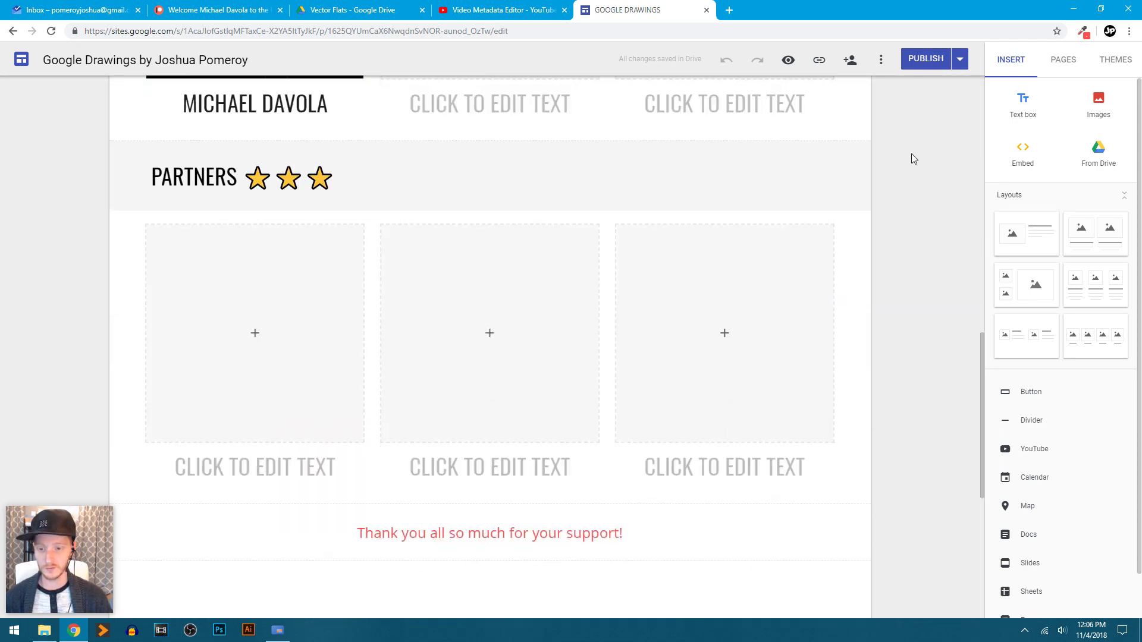
scroll(595, 209, "down", 5)
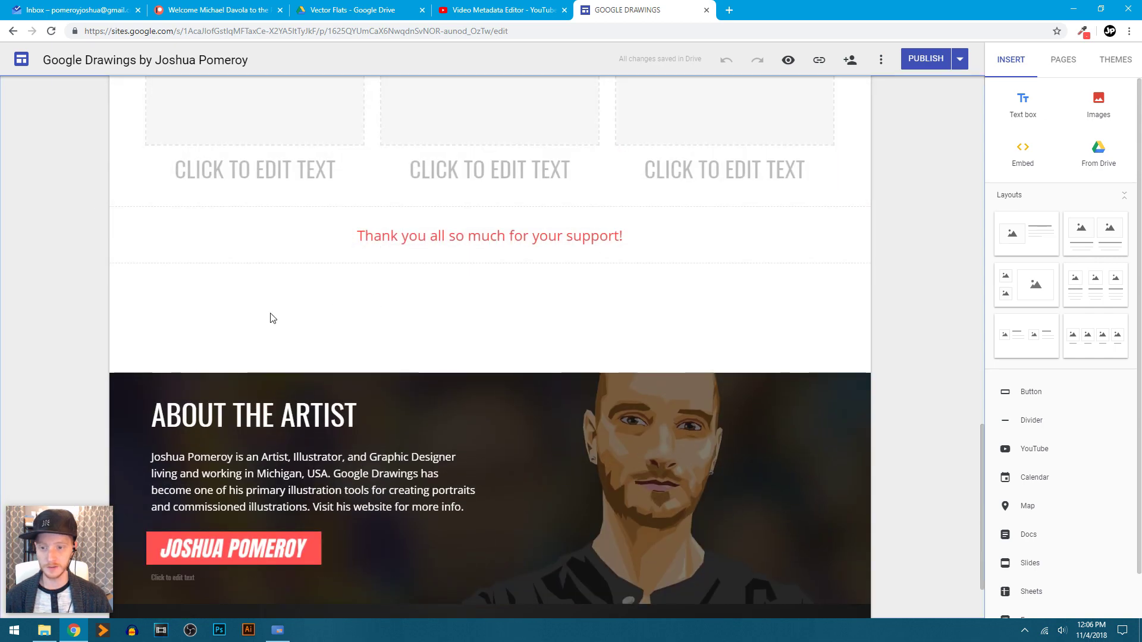
key("ctrl+v")
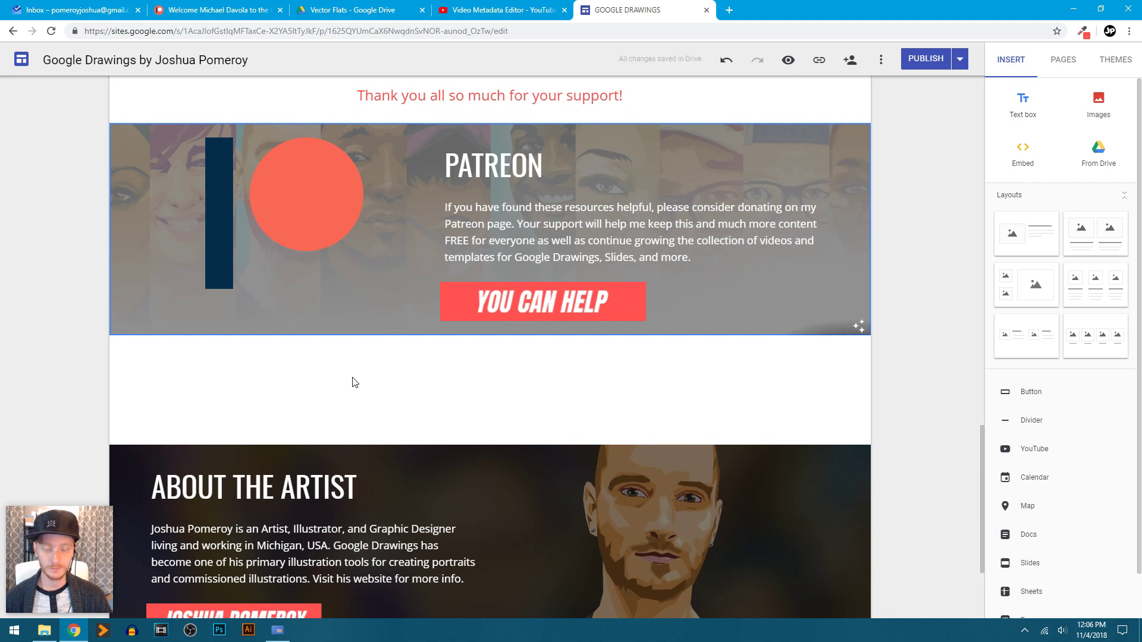
scroll(353, 382, "up", 1)
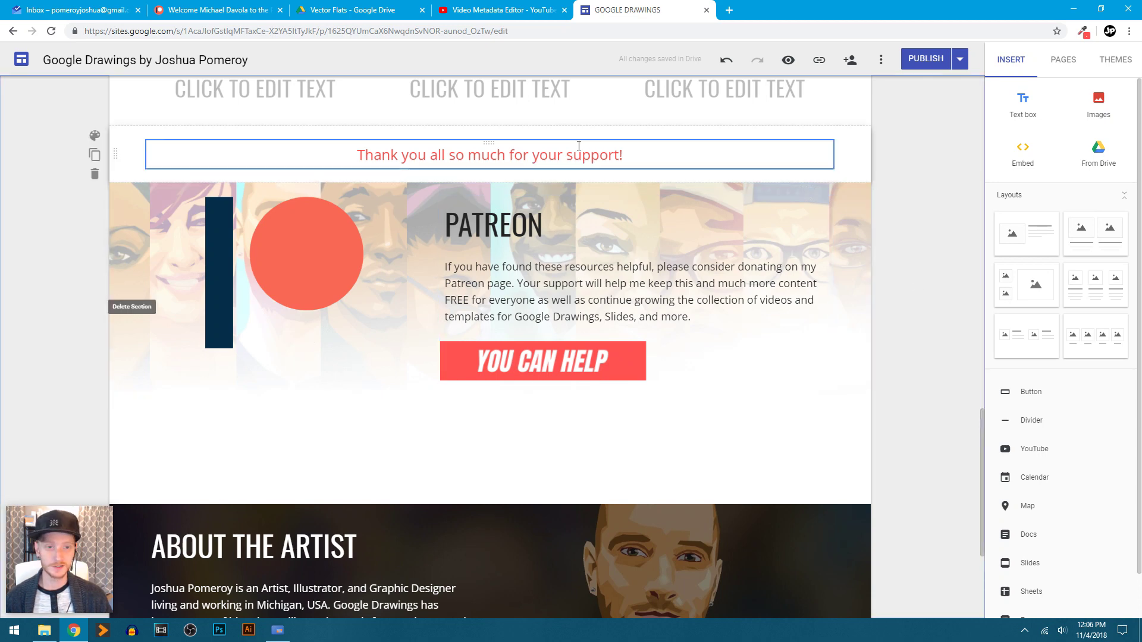
left_click(1069, 71)
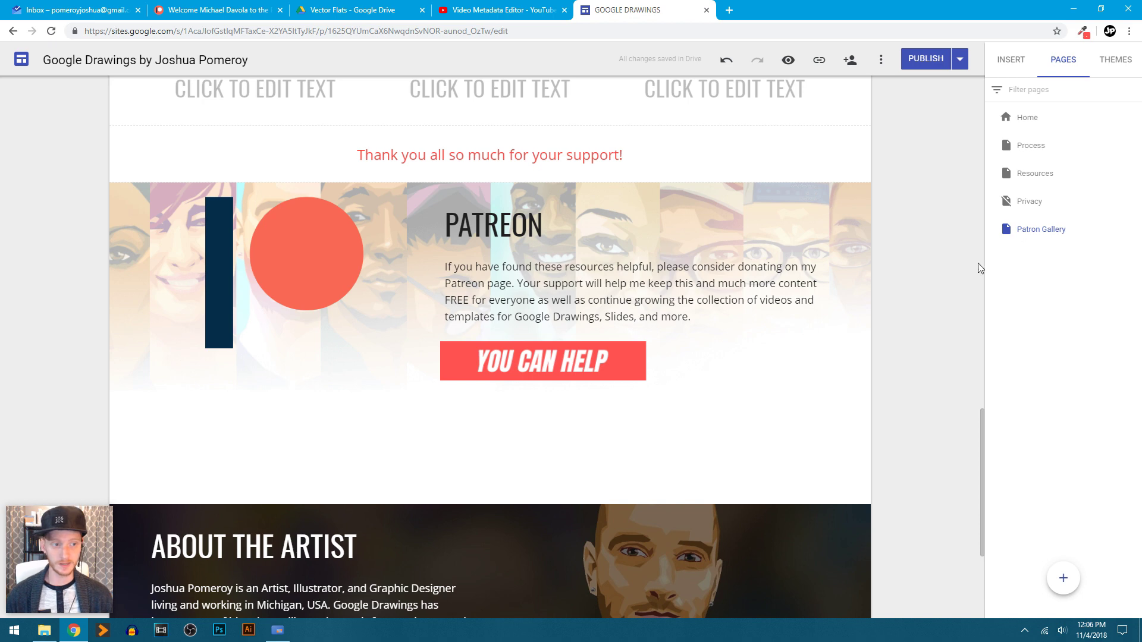
Step: Bring the Supporter, Patron and Partner tier images from Resources and paste them under the Patreon banner
left_click(1041, 176)
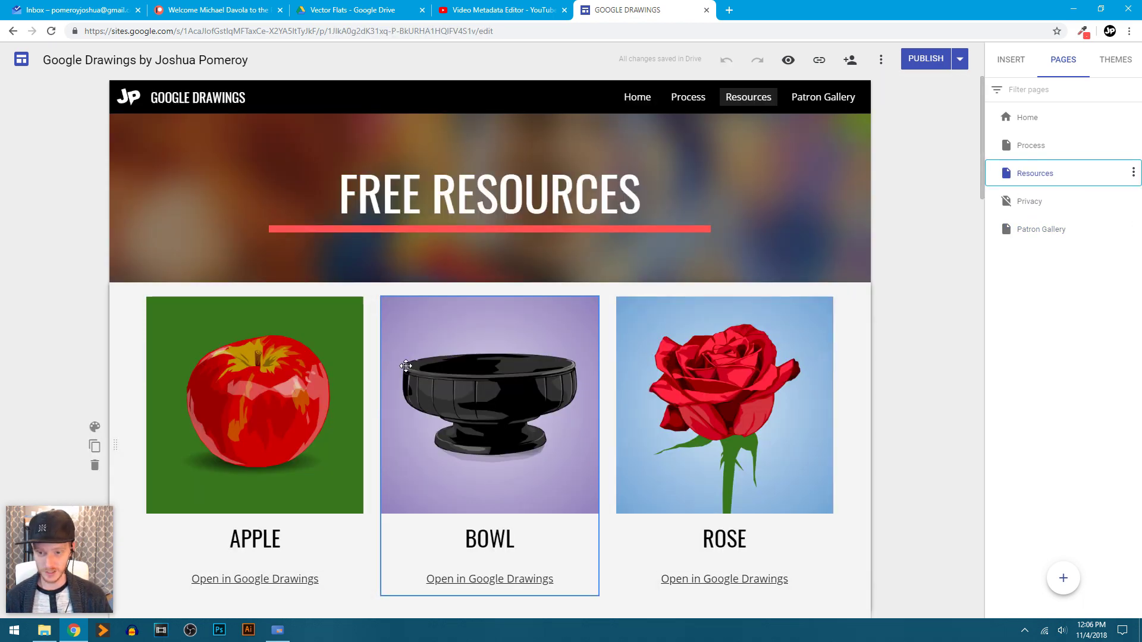
scroll(405, 366, "down", 12)
scroll(406, 366, "down", 10)
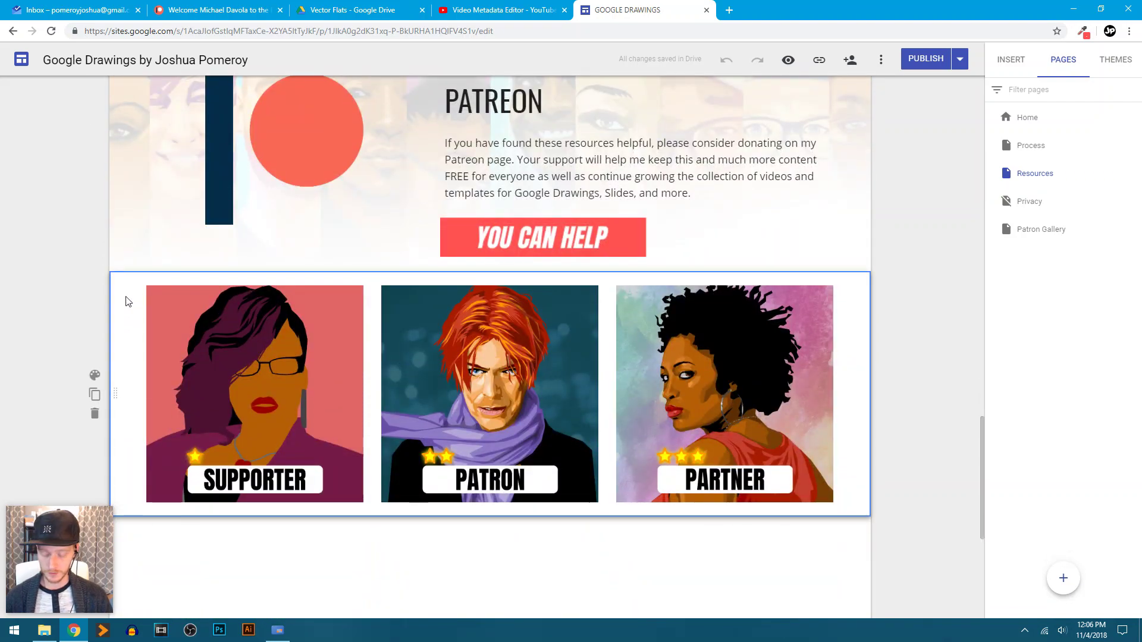
left_click(1060, 236)
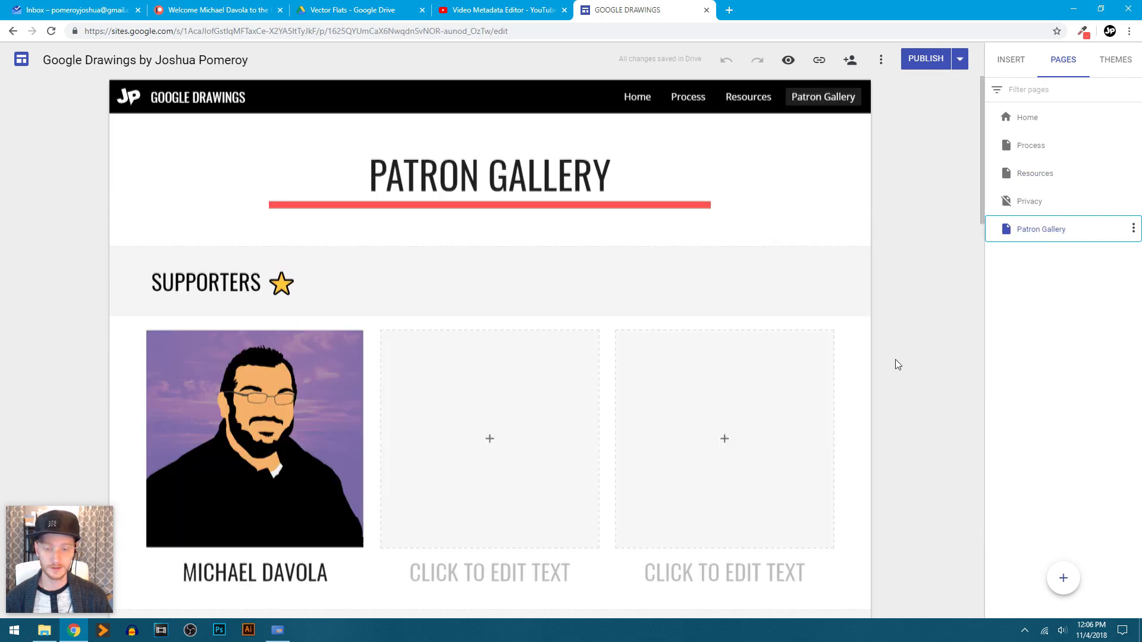
key("ctrl+v")
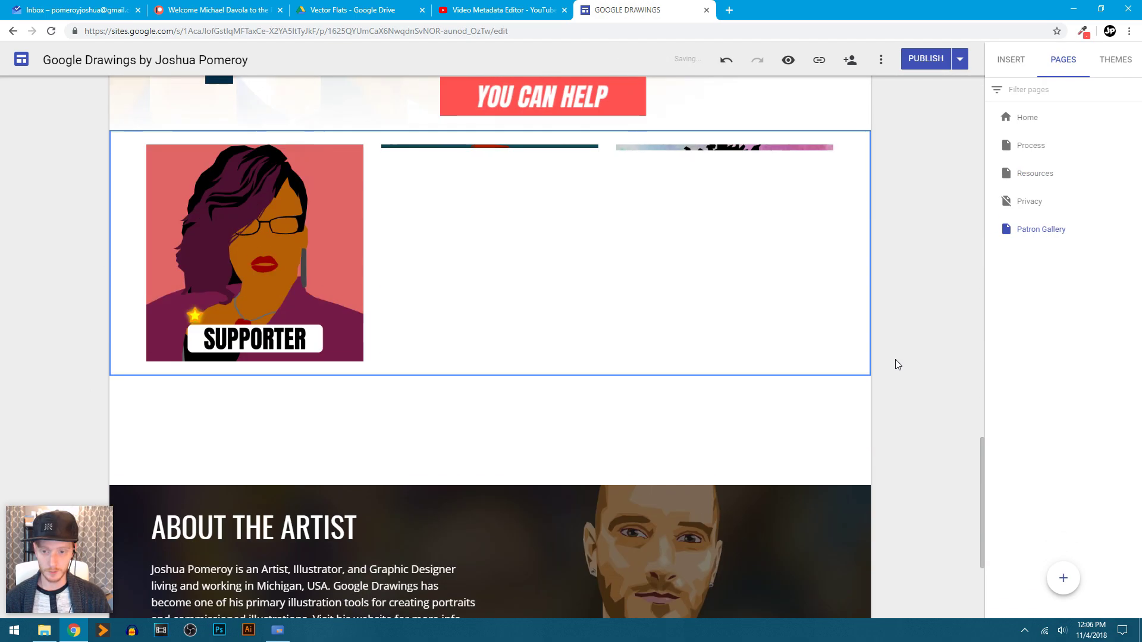
scroll(897, 364, "up", 4)
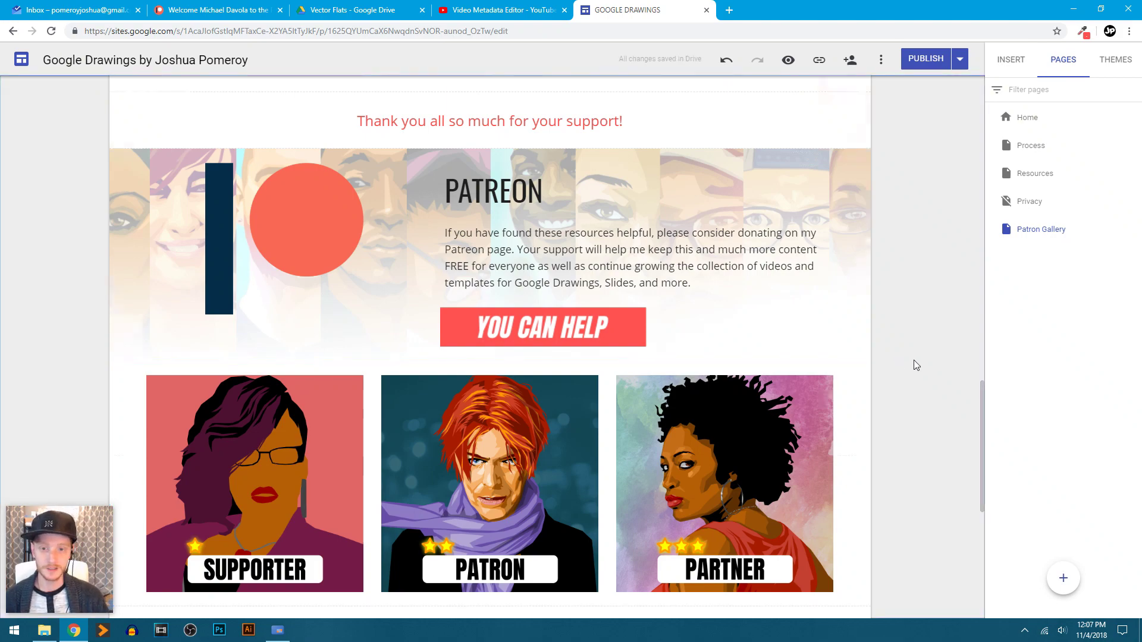
Step: Review the pasted Patreon banner and tier images, briefly selecting the Patreon logo
scroll(916, 365, "down", 3)
scroll(916, 365, "up", 4)
scroll(916, 366, "up", 10)
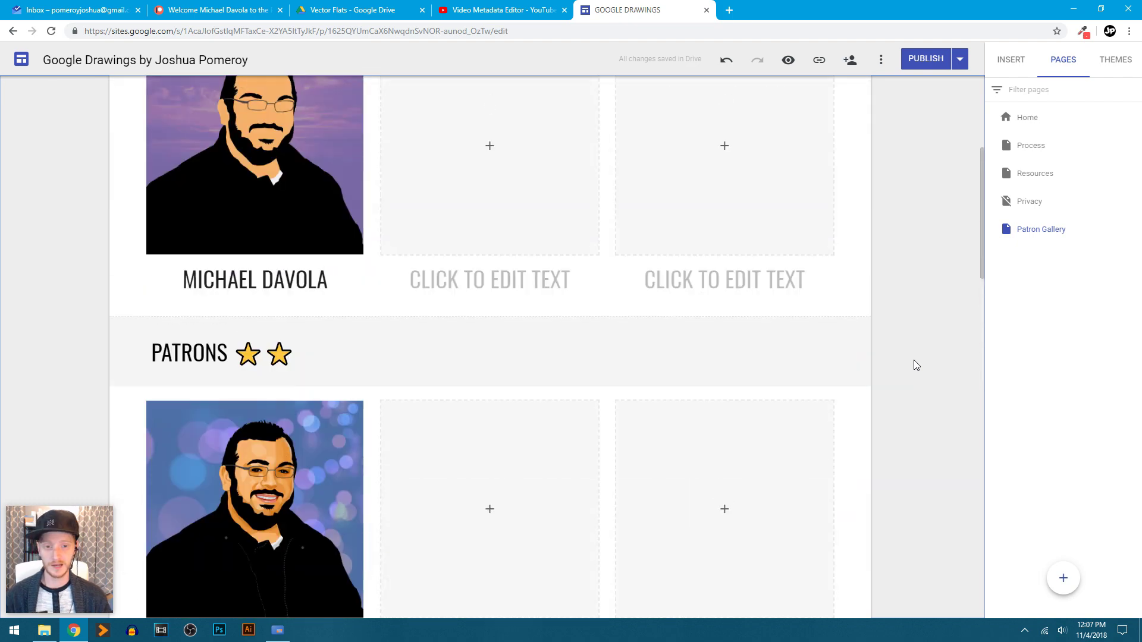
scroll(916, 365, "down", 8)
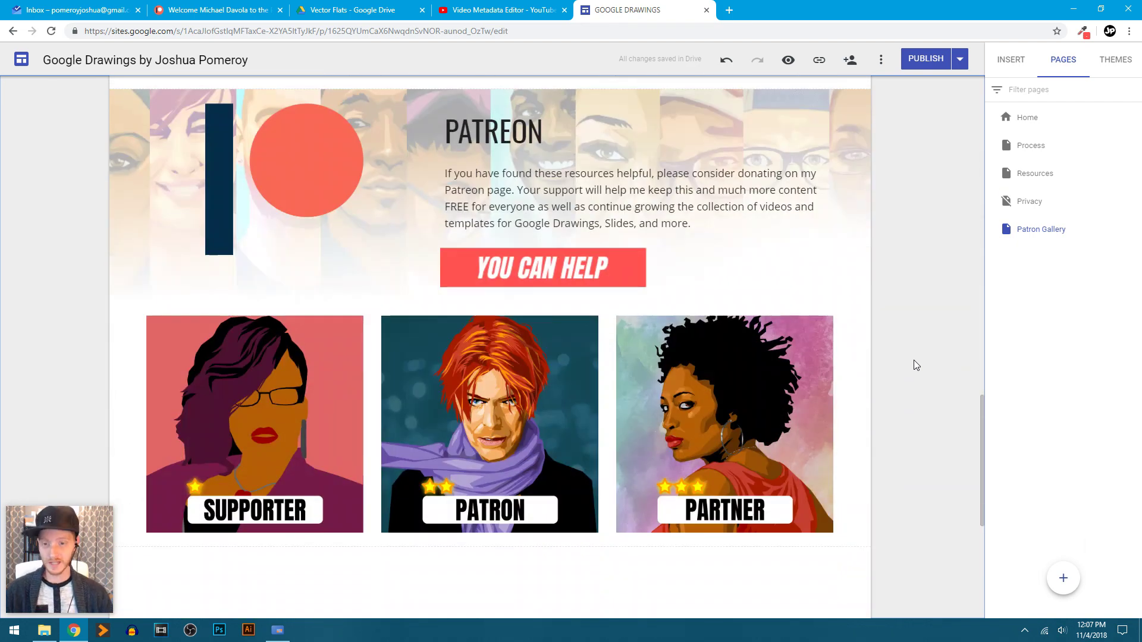
scroll(913, 359, "up", 2)
left_click(315, 326)
left_click(908, 406)
Step: Open the Resources page again from the Pages panel
scroll(908, 406, "down", 2)
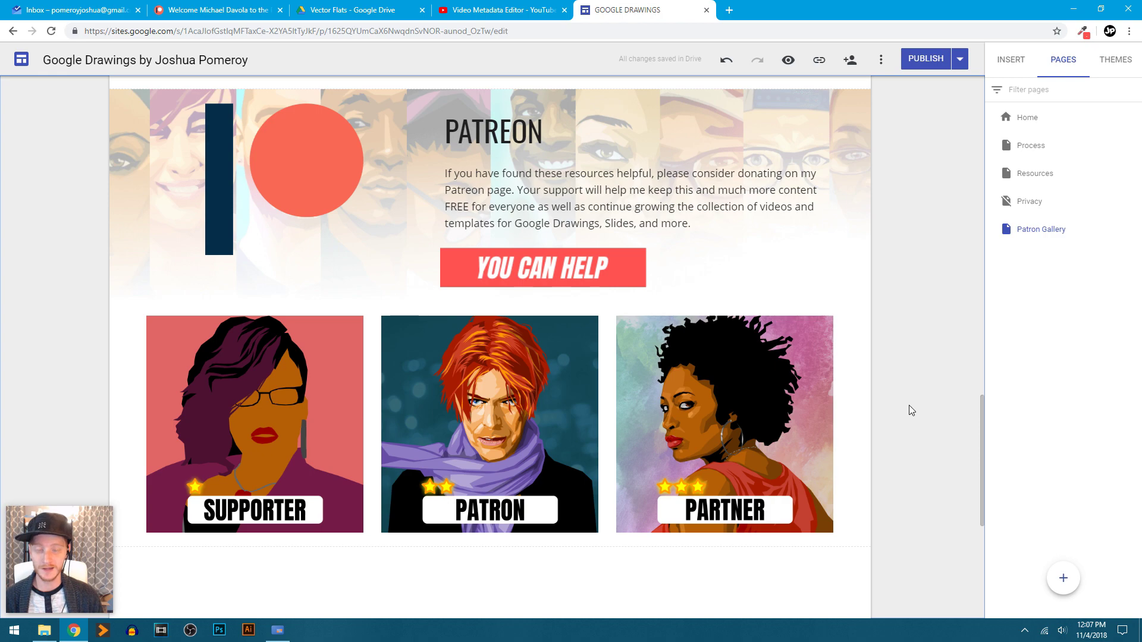
scroll(909, 406, "up", 2)
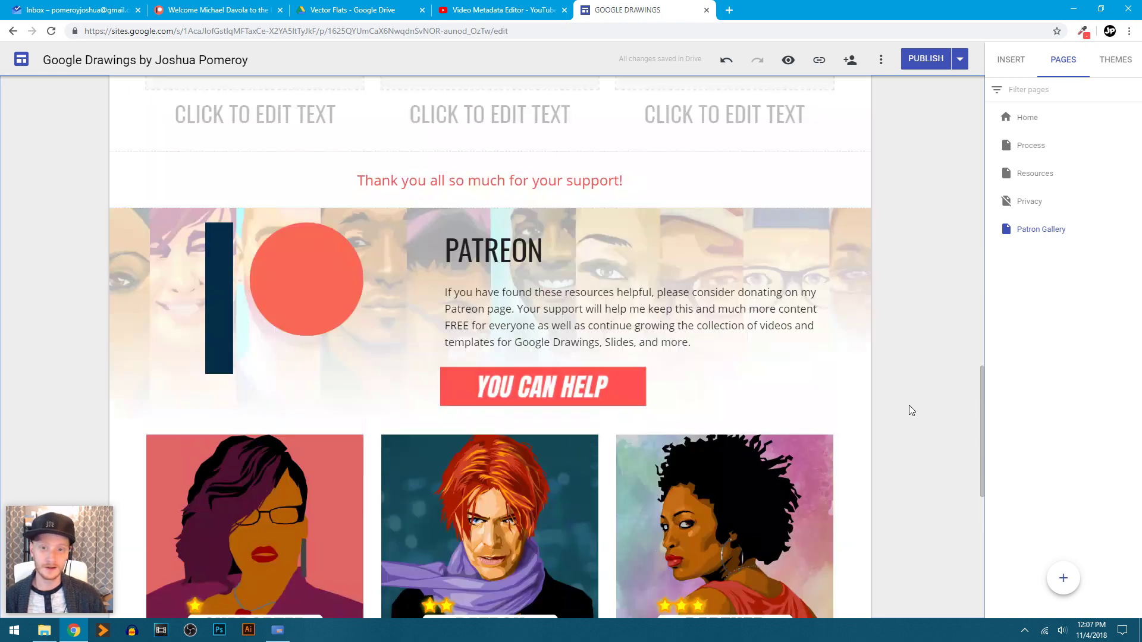
scroll(909, 406, "down", 2)
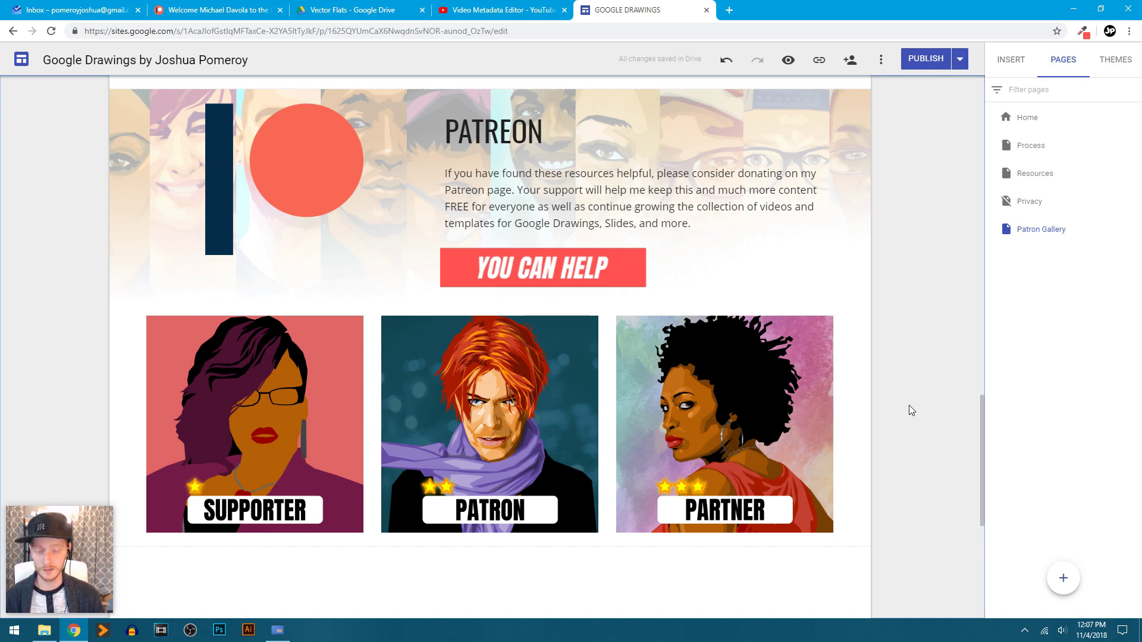
scroll(908, 408, "up", 3)
left_click(1040, 173)
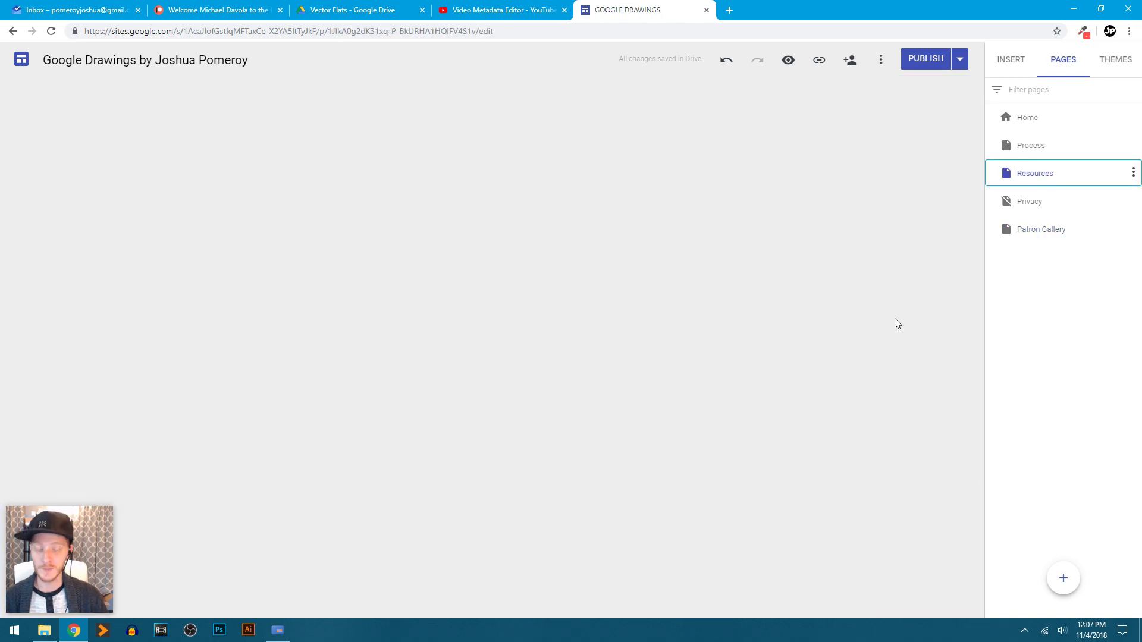
Step: Scroll through the pages to check the Patreon banner and tier images below the Partners level
scroll(894, 318, "down", 8)
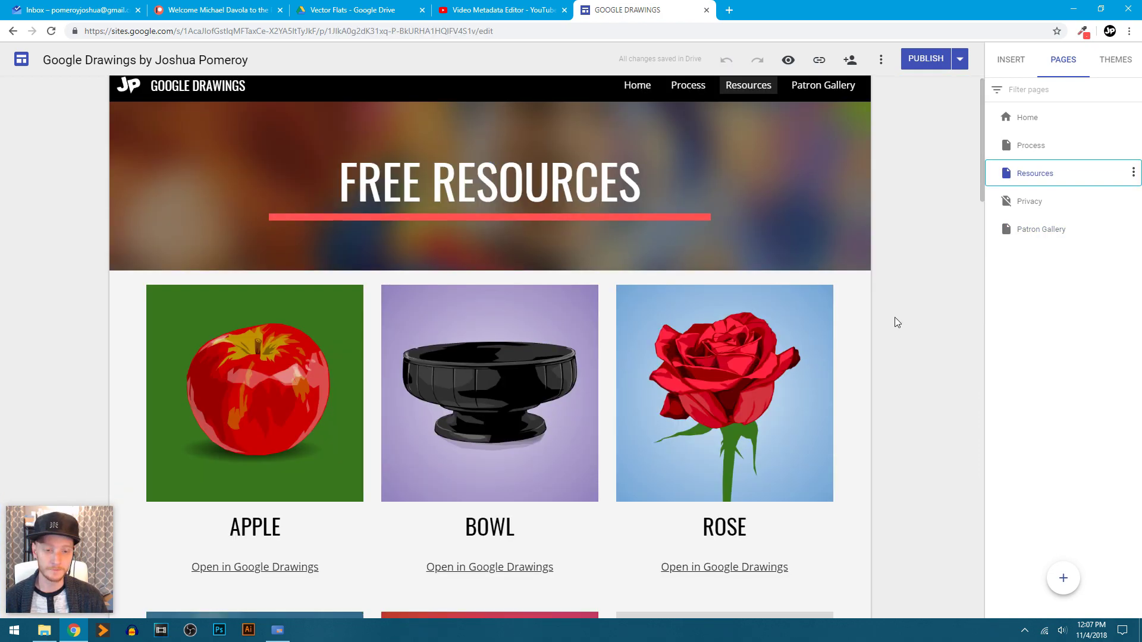
scroll(894, 317, "down", 10)
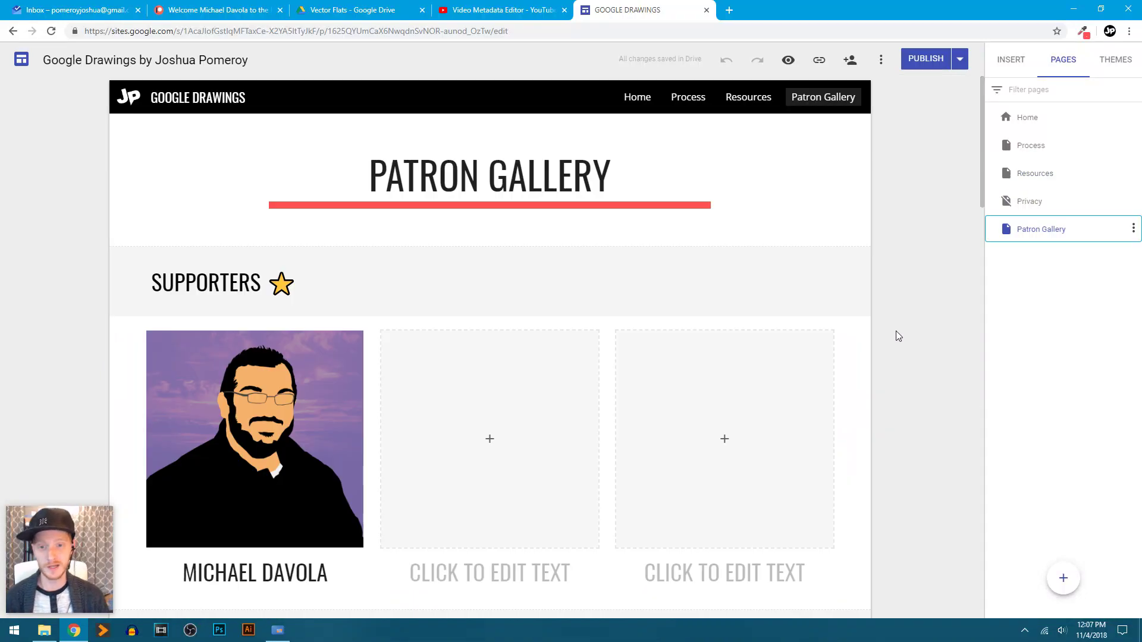
scroll(897, 336, "down", 12)
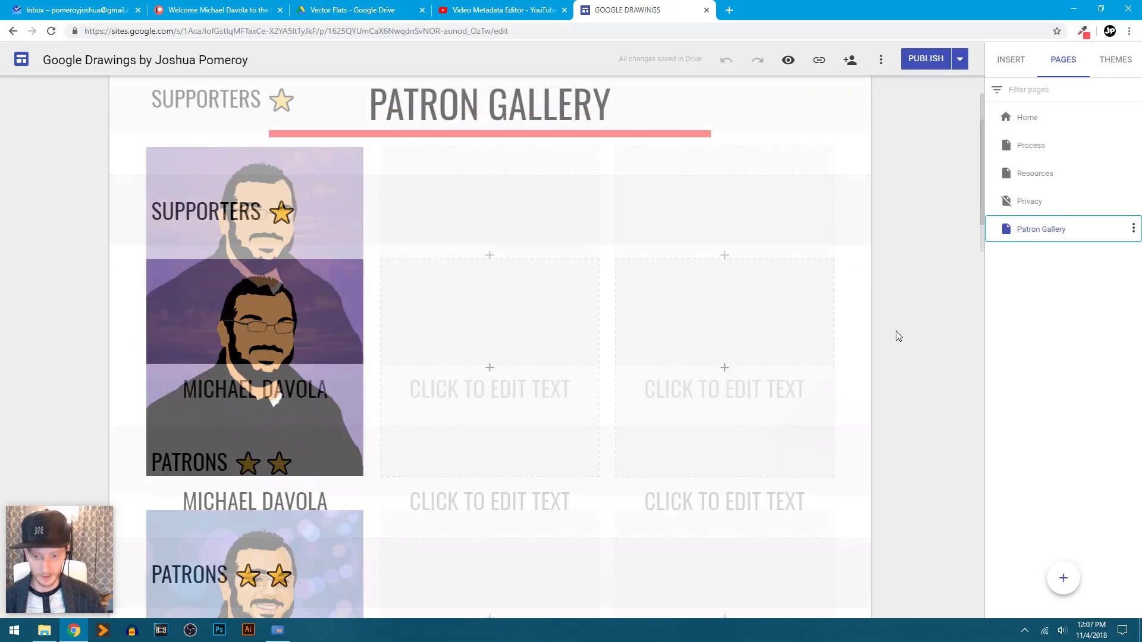
scroll(899, 336, "down", 3)
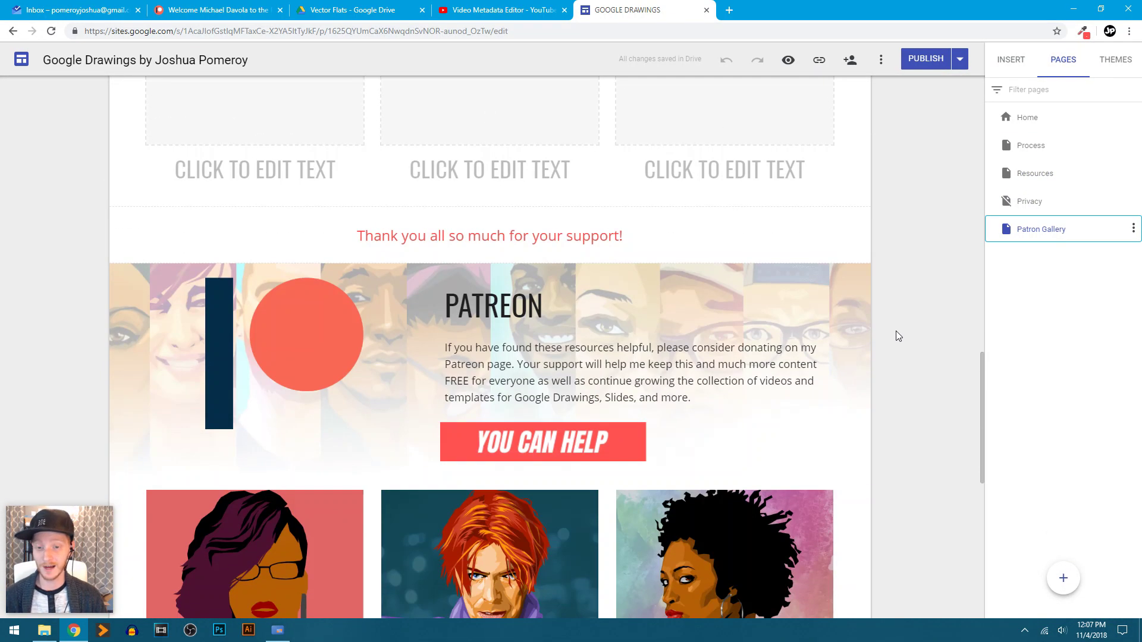
scroll(898, 336, "down", 4)
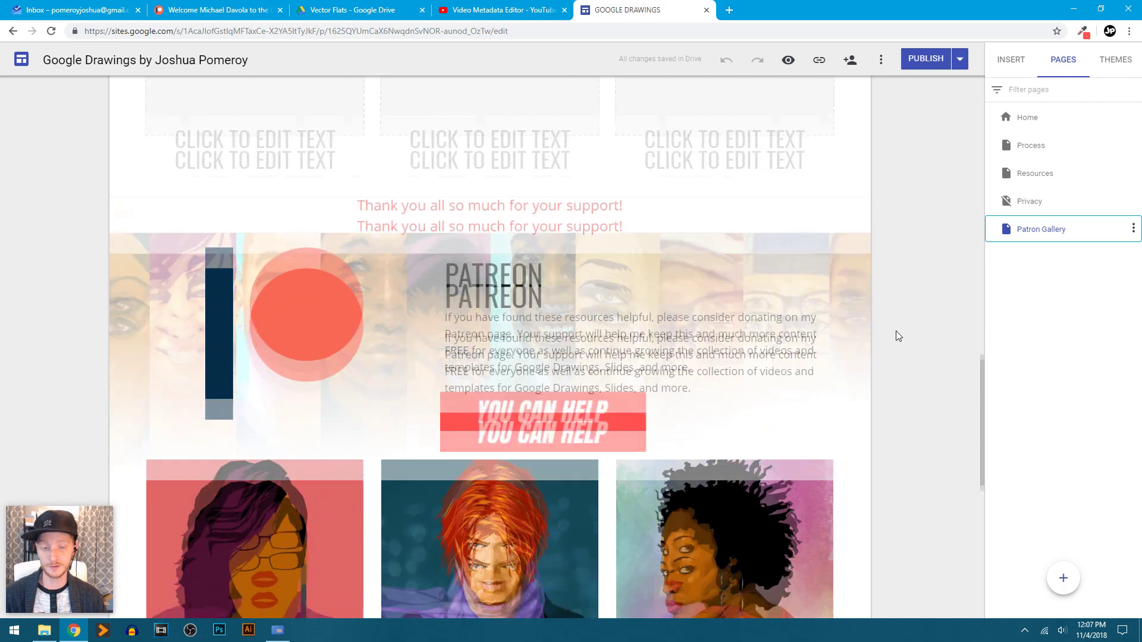
scroll(898, 336, "up", 3)
scroll(898, 336, "down", 1)
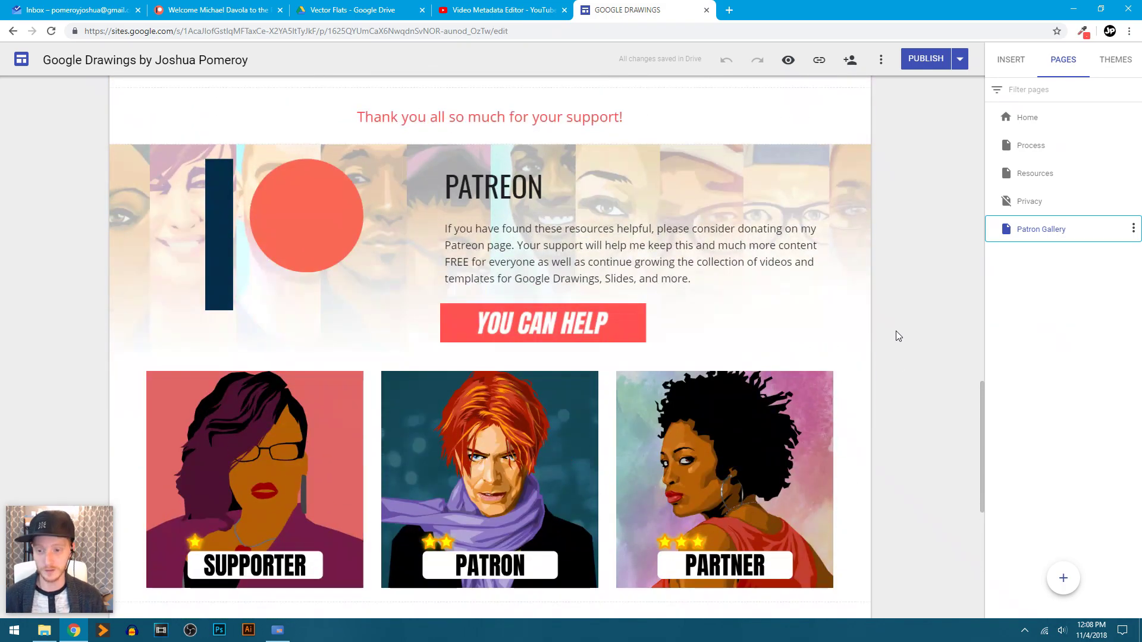
scroll(898, 336, "up", 5)
scroll(898, 336, "up", 10)
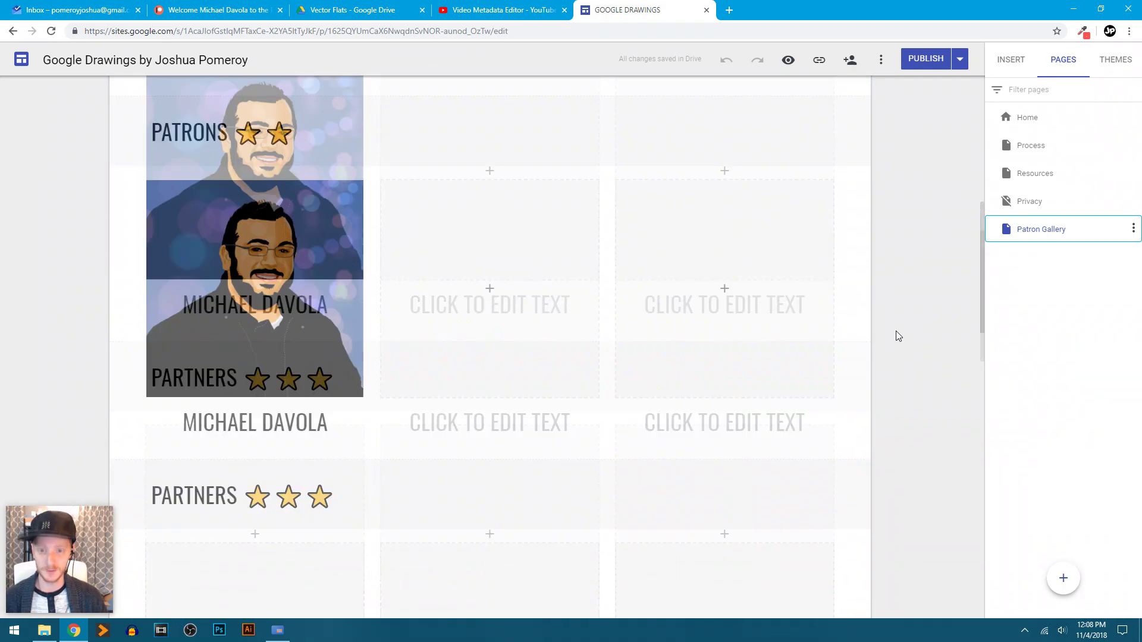
scroll(900, 340, "up", 4)
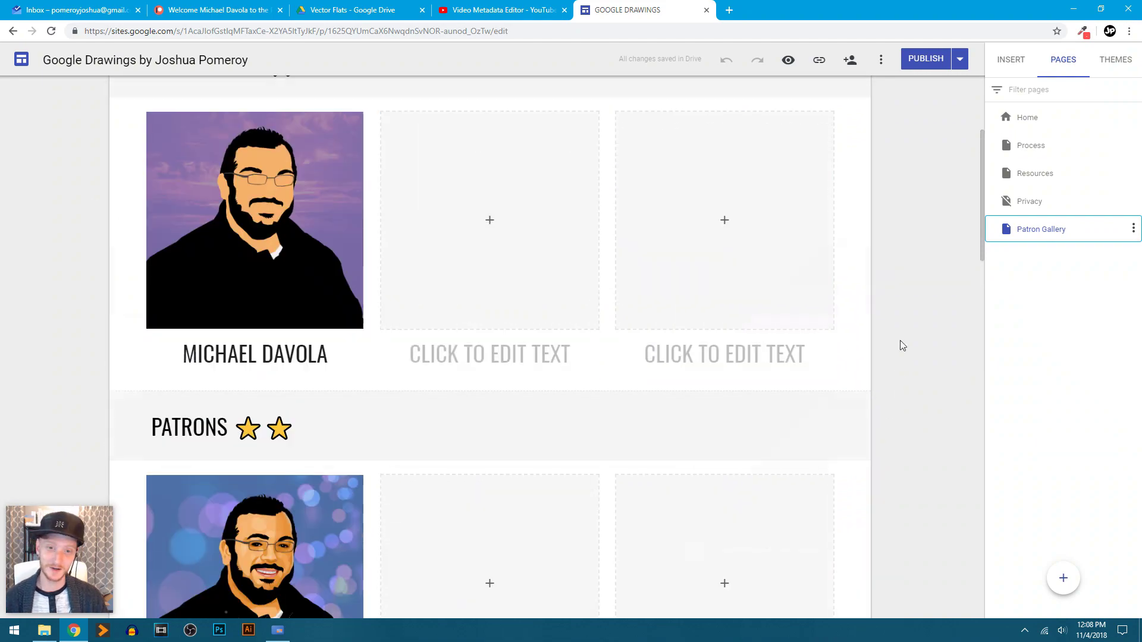
scroll(938, 399, "down", 4)
scroll(936, 396, "down", 5)
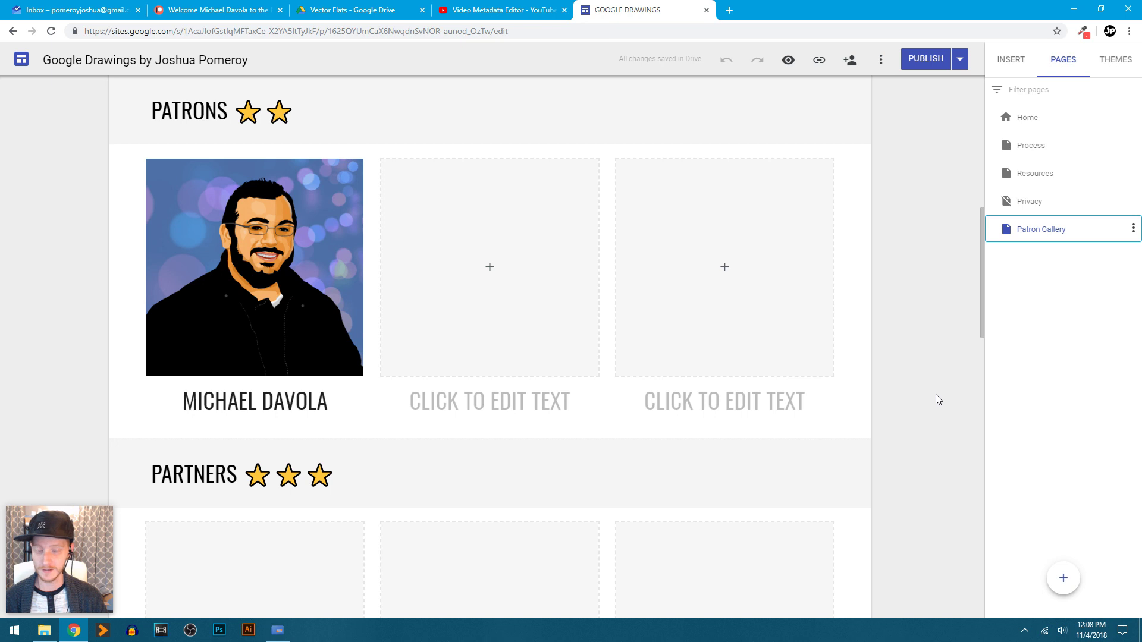
scroll(938, 399, "down", 2)
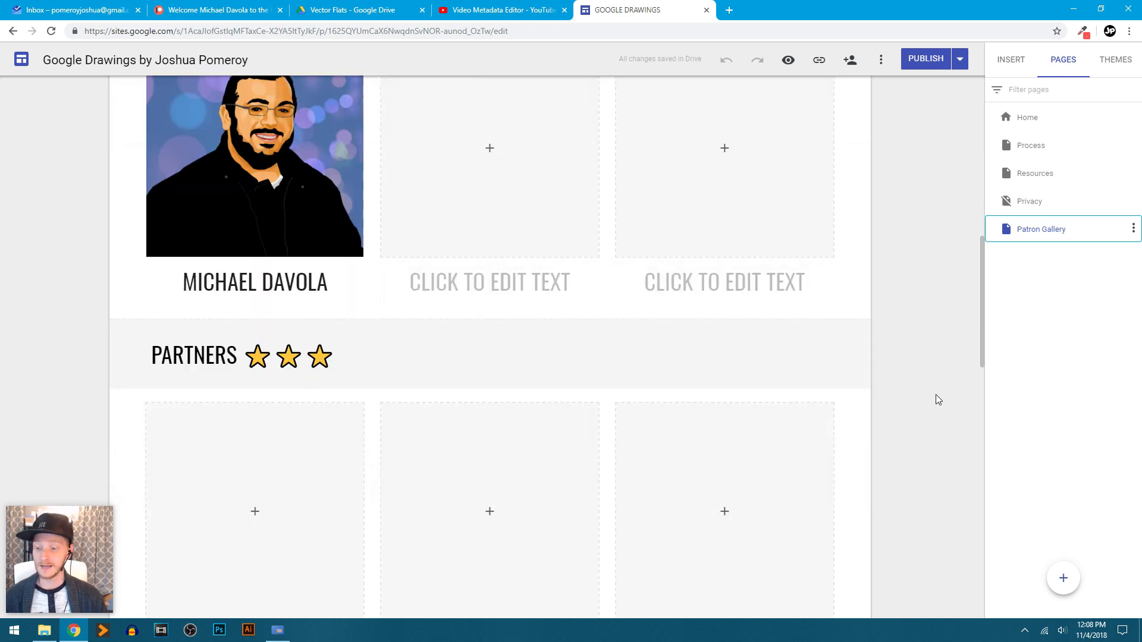